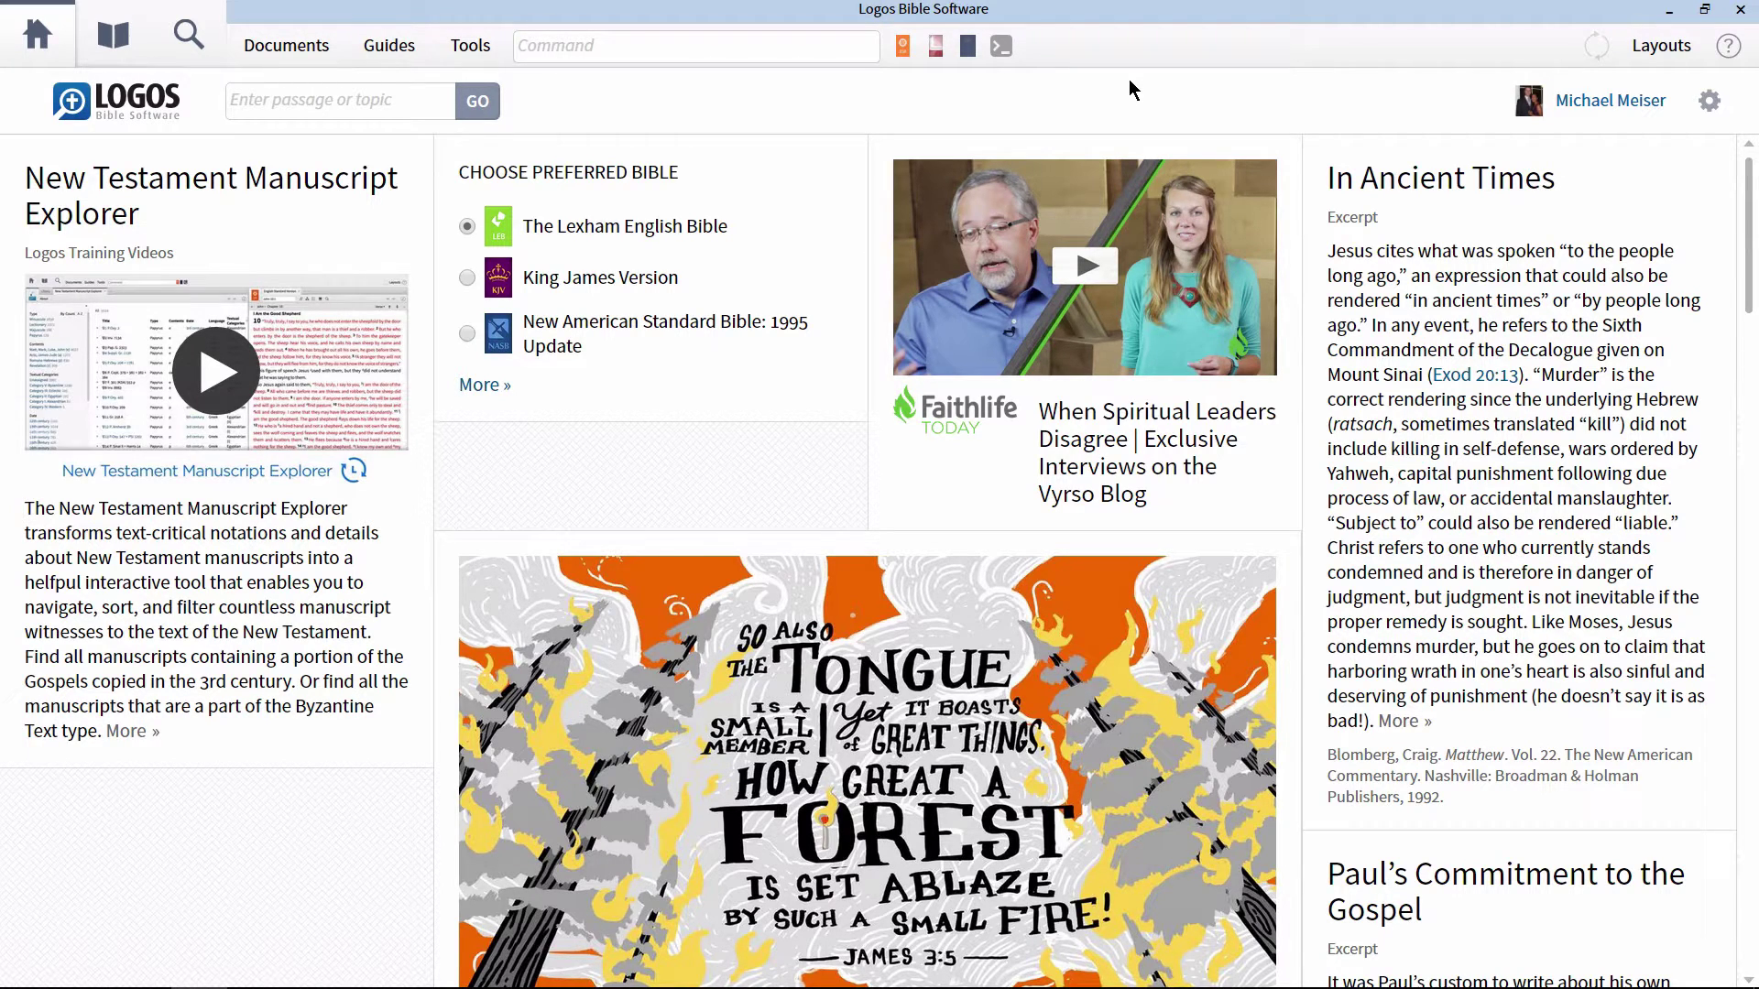
# - Open the English Standard Version and move it from John 3:17 to Genesis 15:4
pyautogui.moveTo(905, 52)
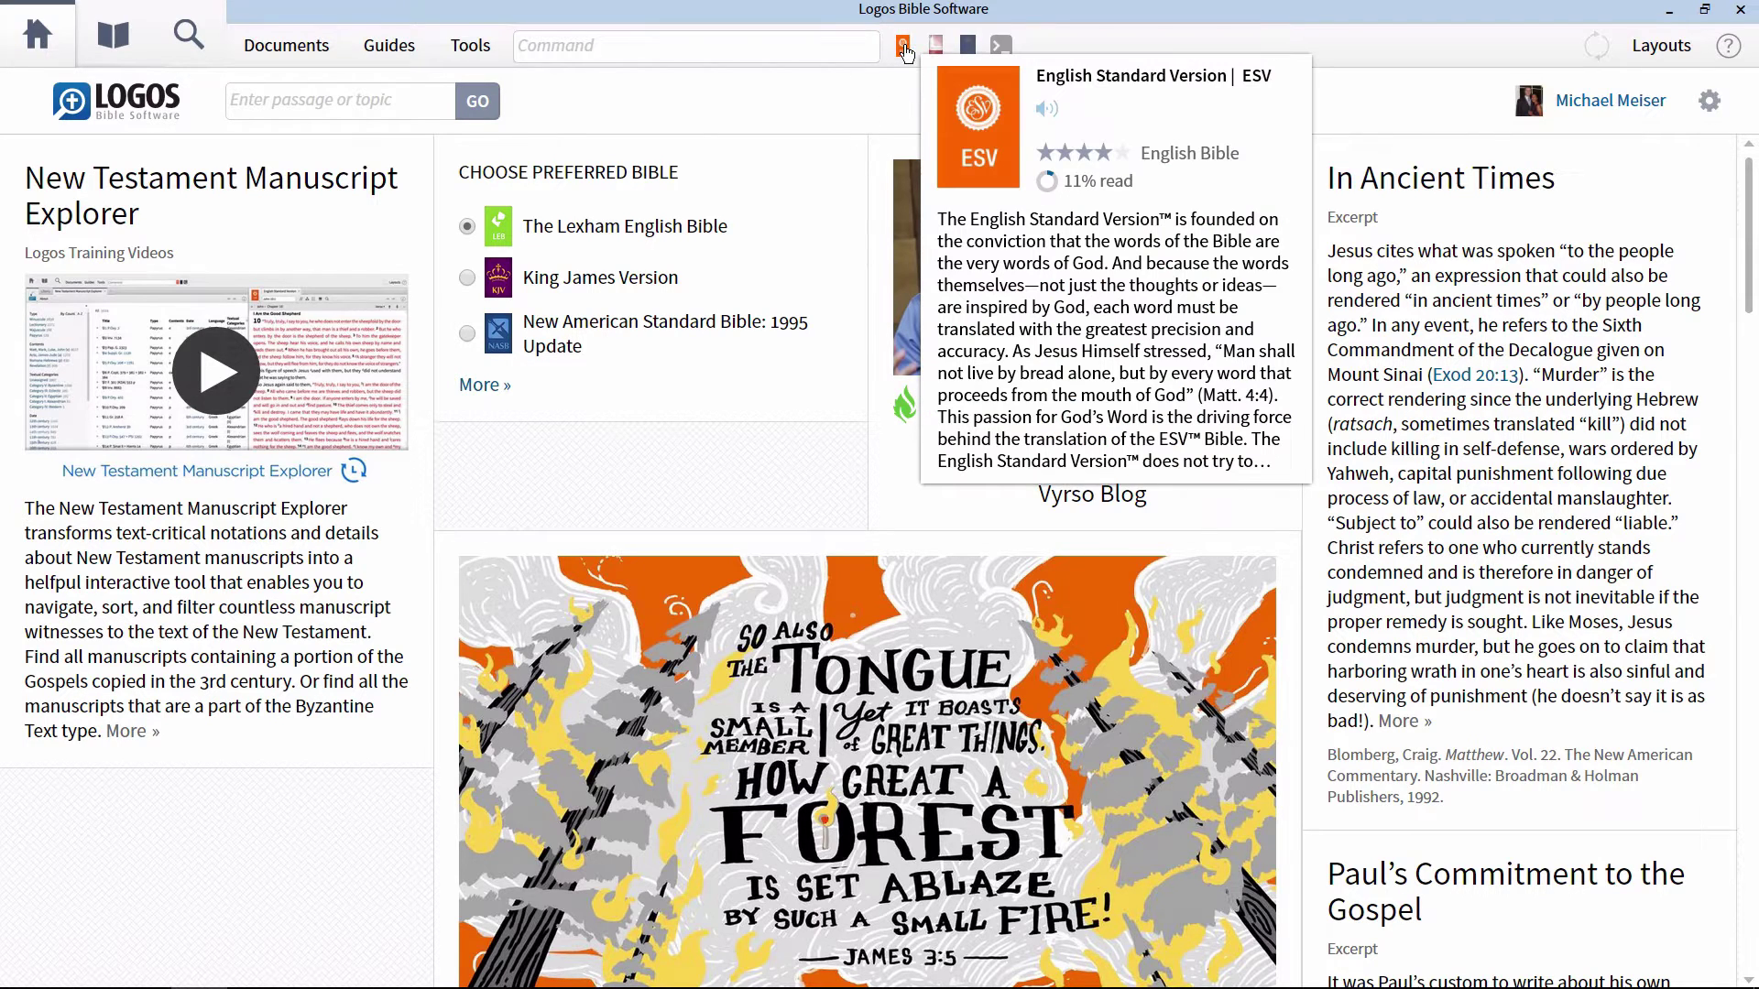
pyautogui.click(904, 48)
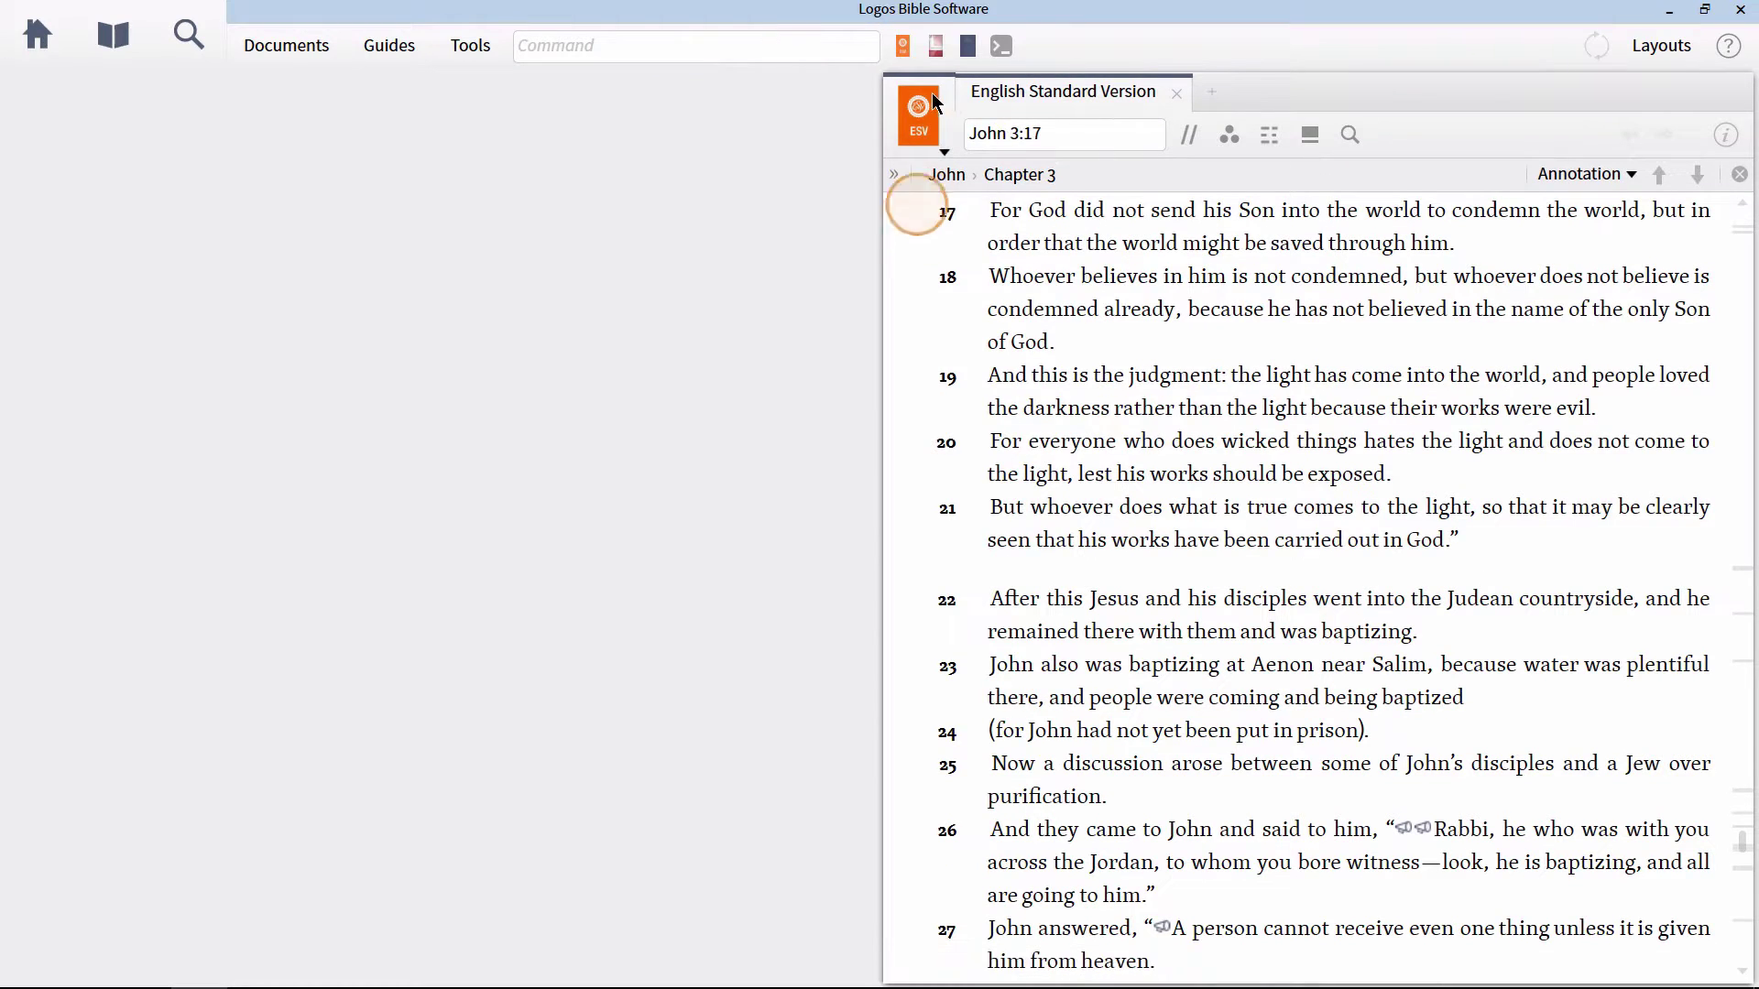
pyautogui.click(1004, 133)
pyautogui.write('gen 15:4')
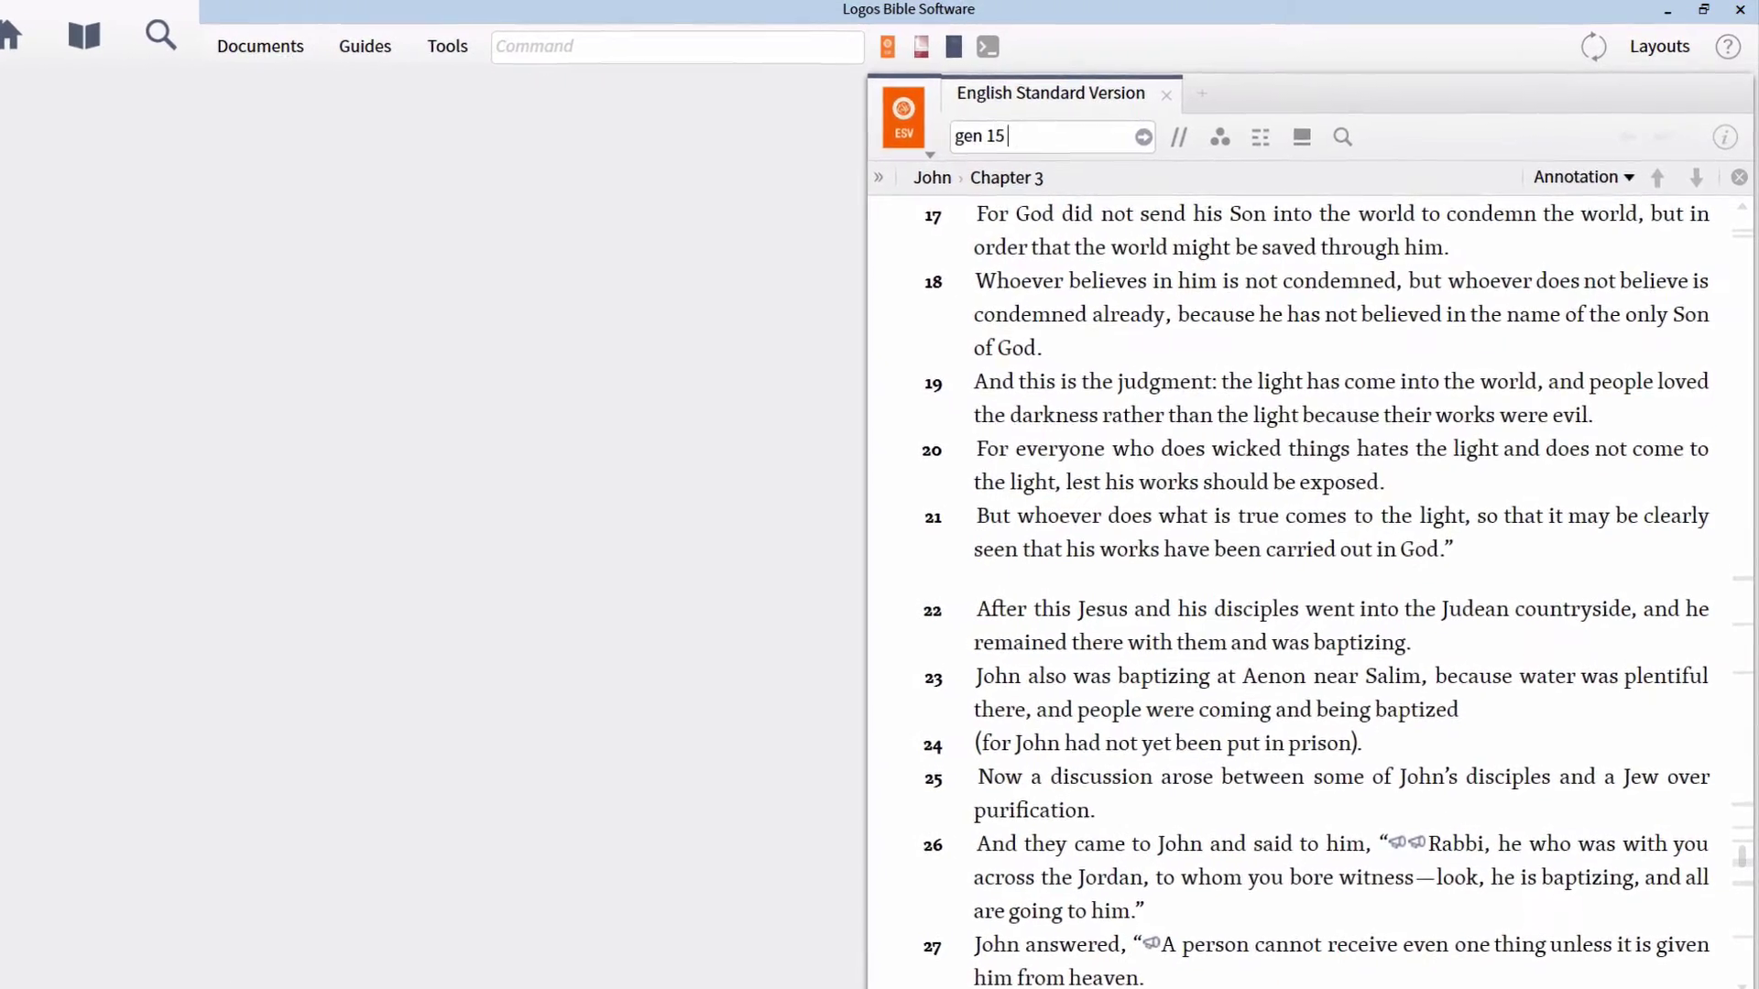
pyautogui.press('Return')
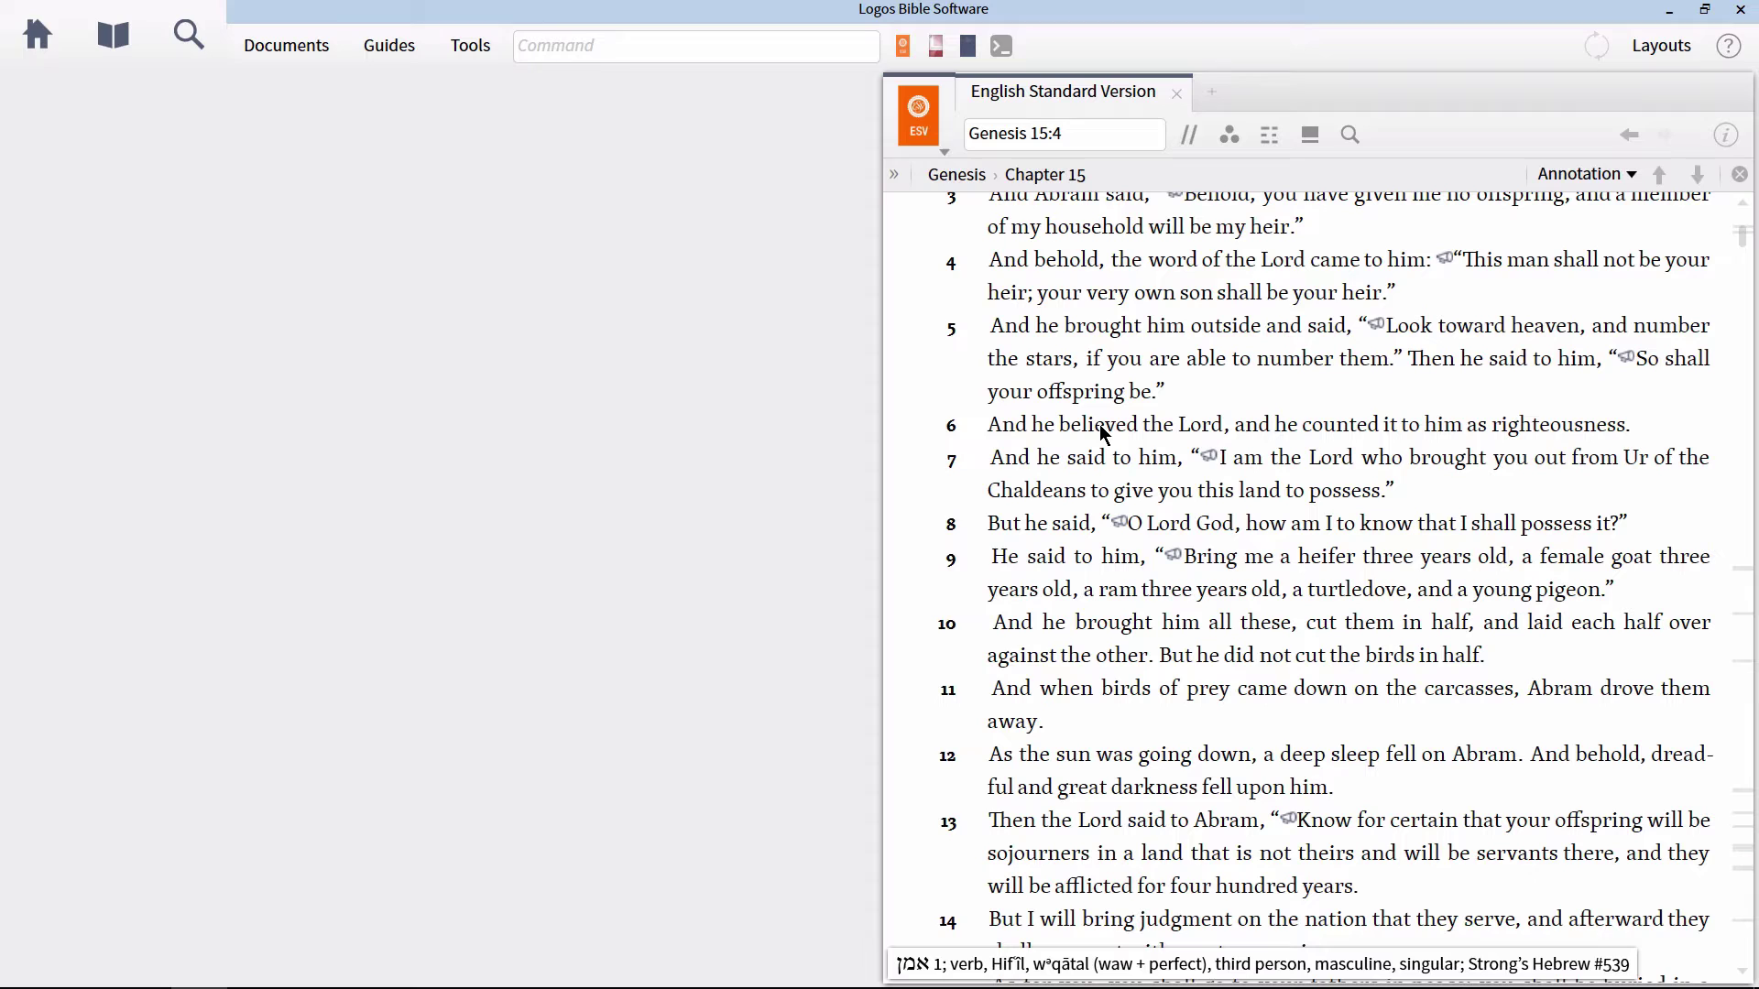
# - Start a Bible Word Study on אמן from 'believed' in Genesis 15:6, showing Clause Participants instead of Translation
pyautogui.rightClick(1104, 432)
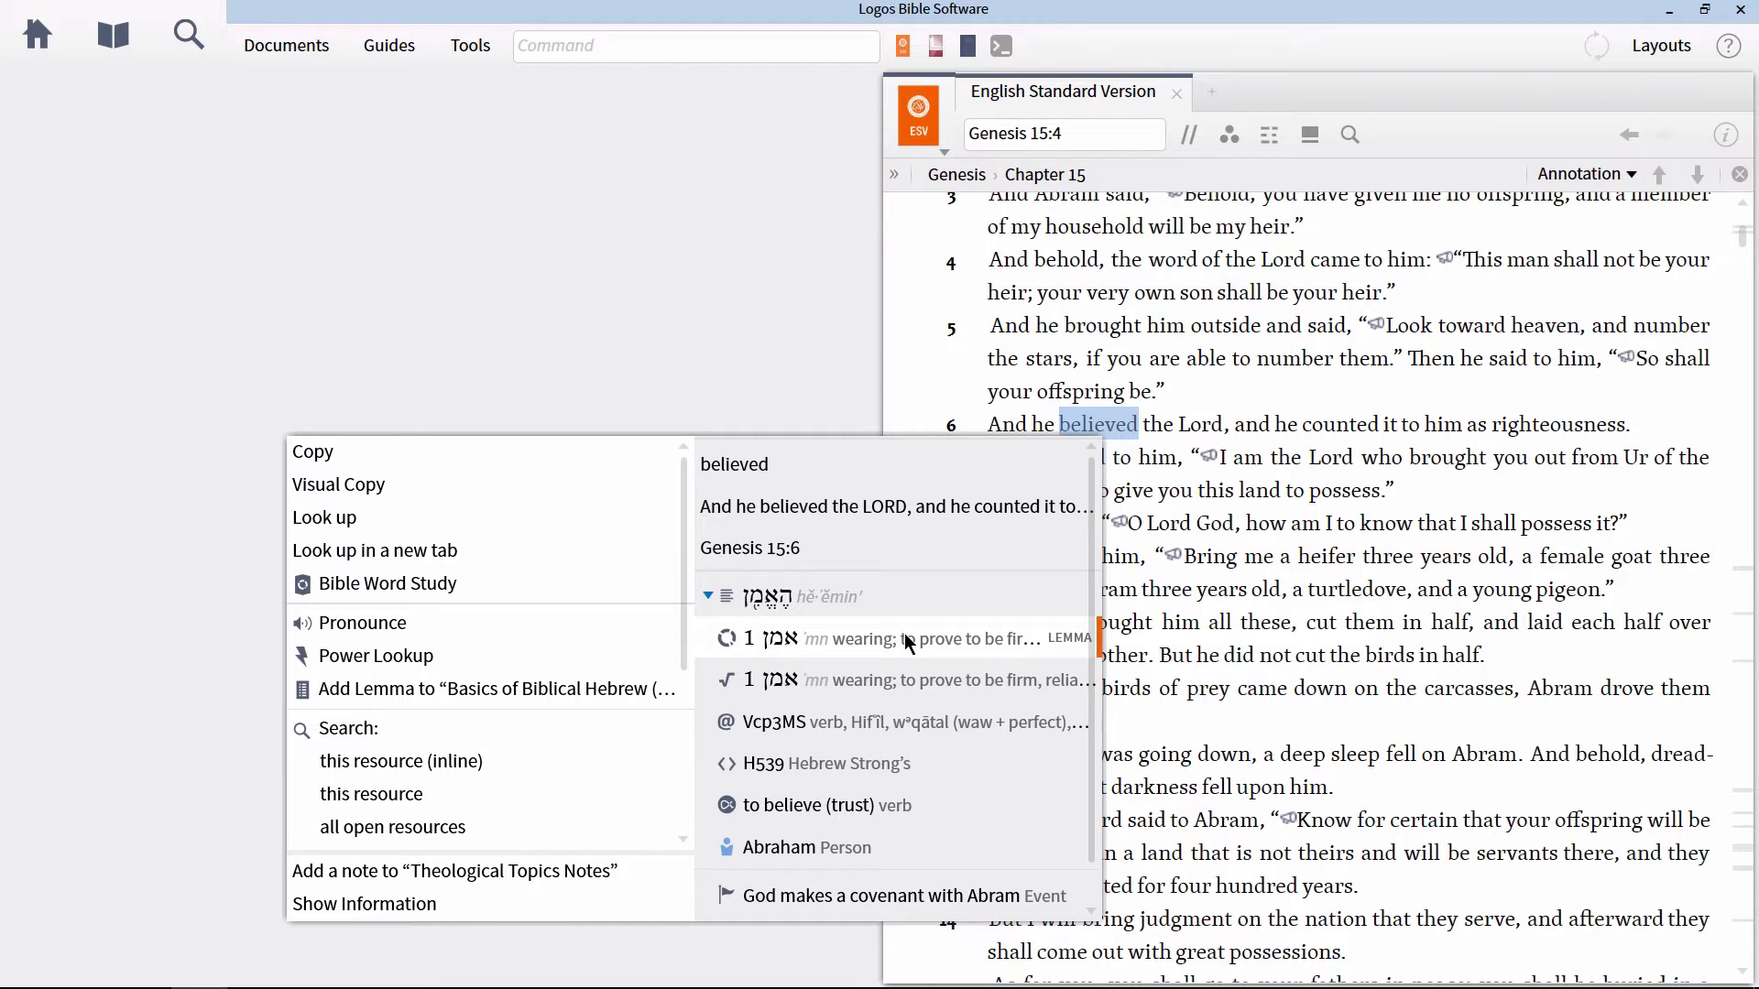
pyautogui.click(542, 585)
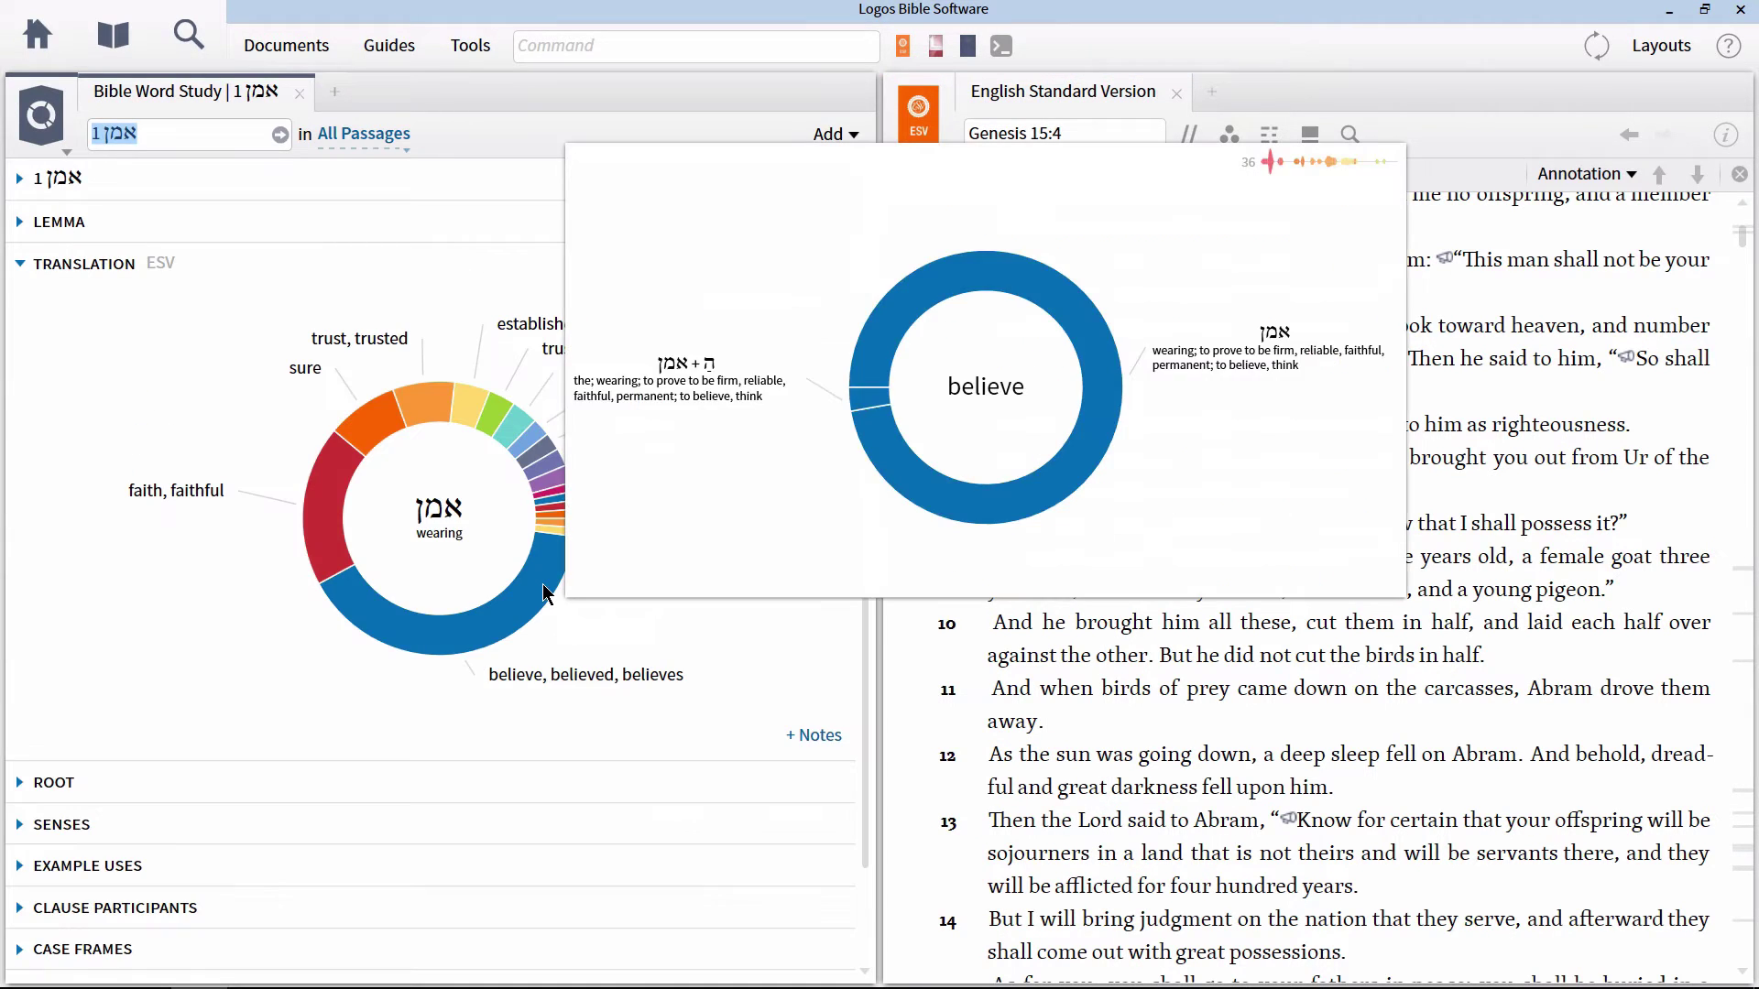
pyautogui.click(211, 260)
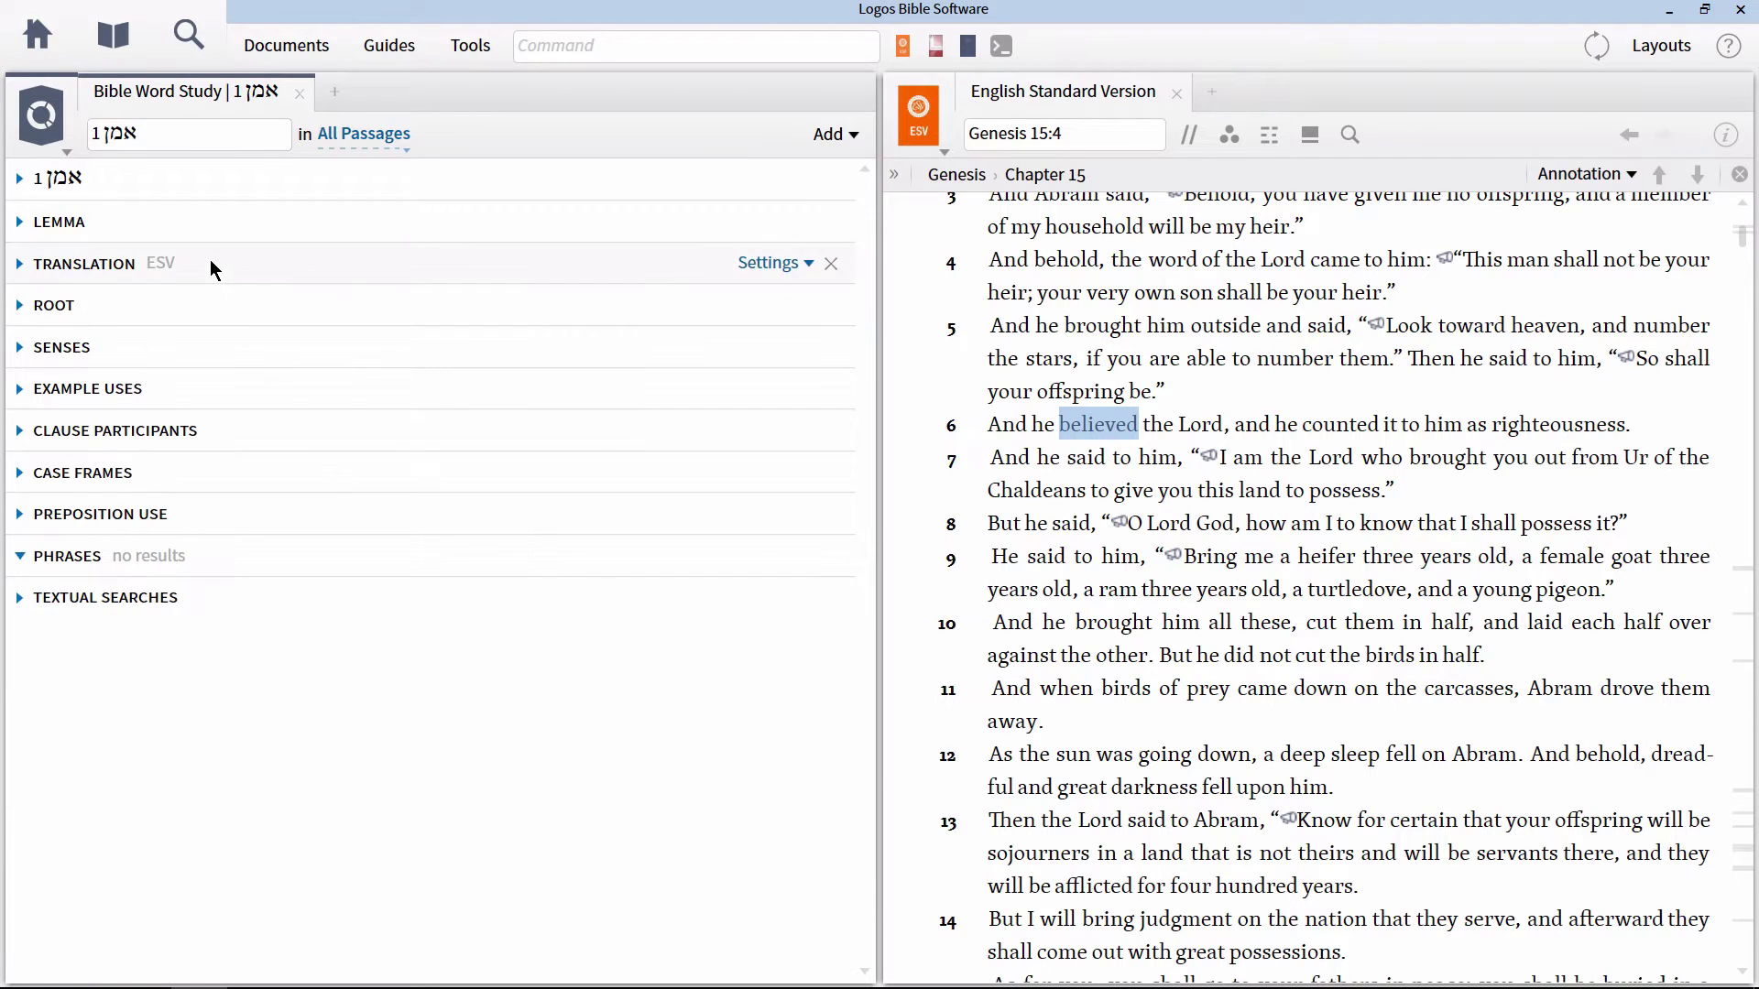
pyautogui.click(139, 430)
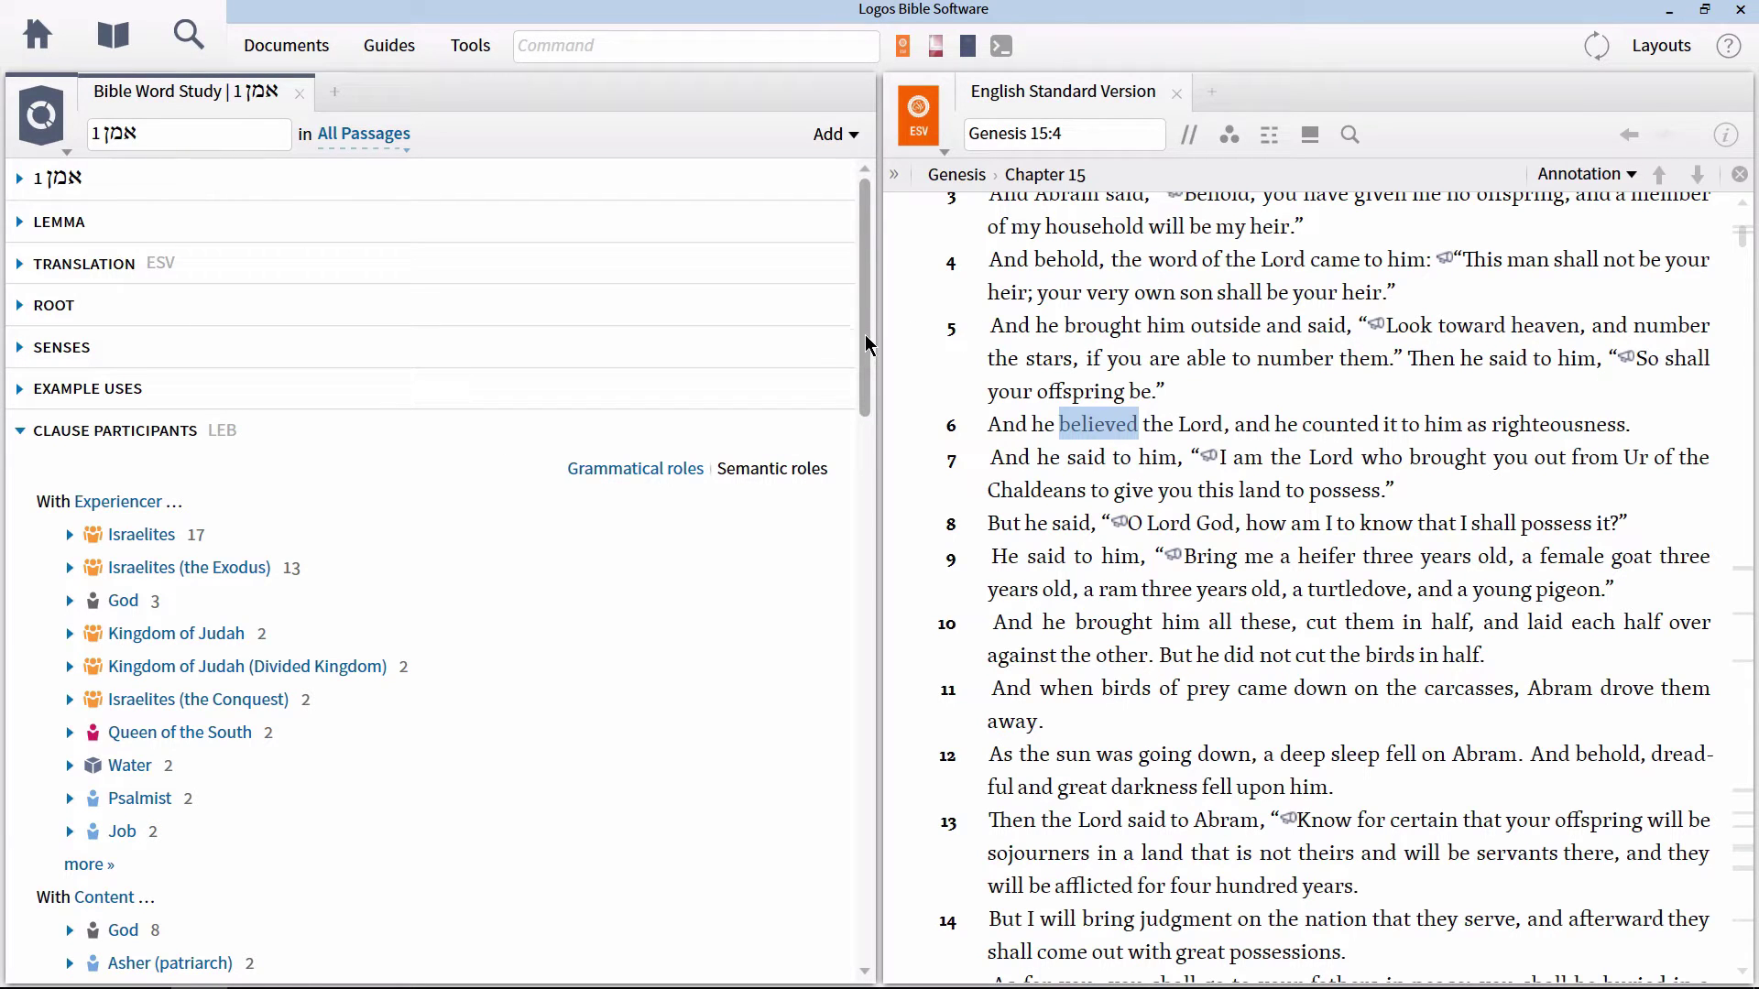
pyautogui.moveTo(868, 341); pyautogui.dragTo(871, 411)
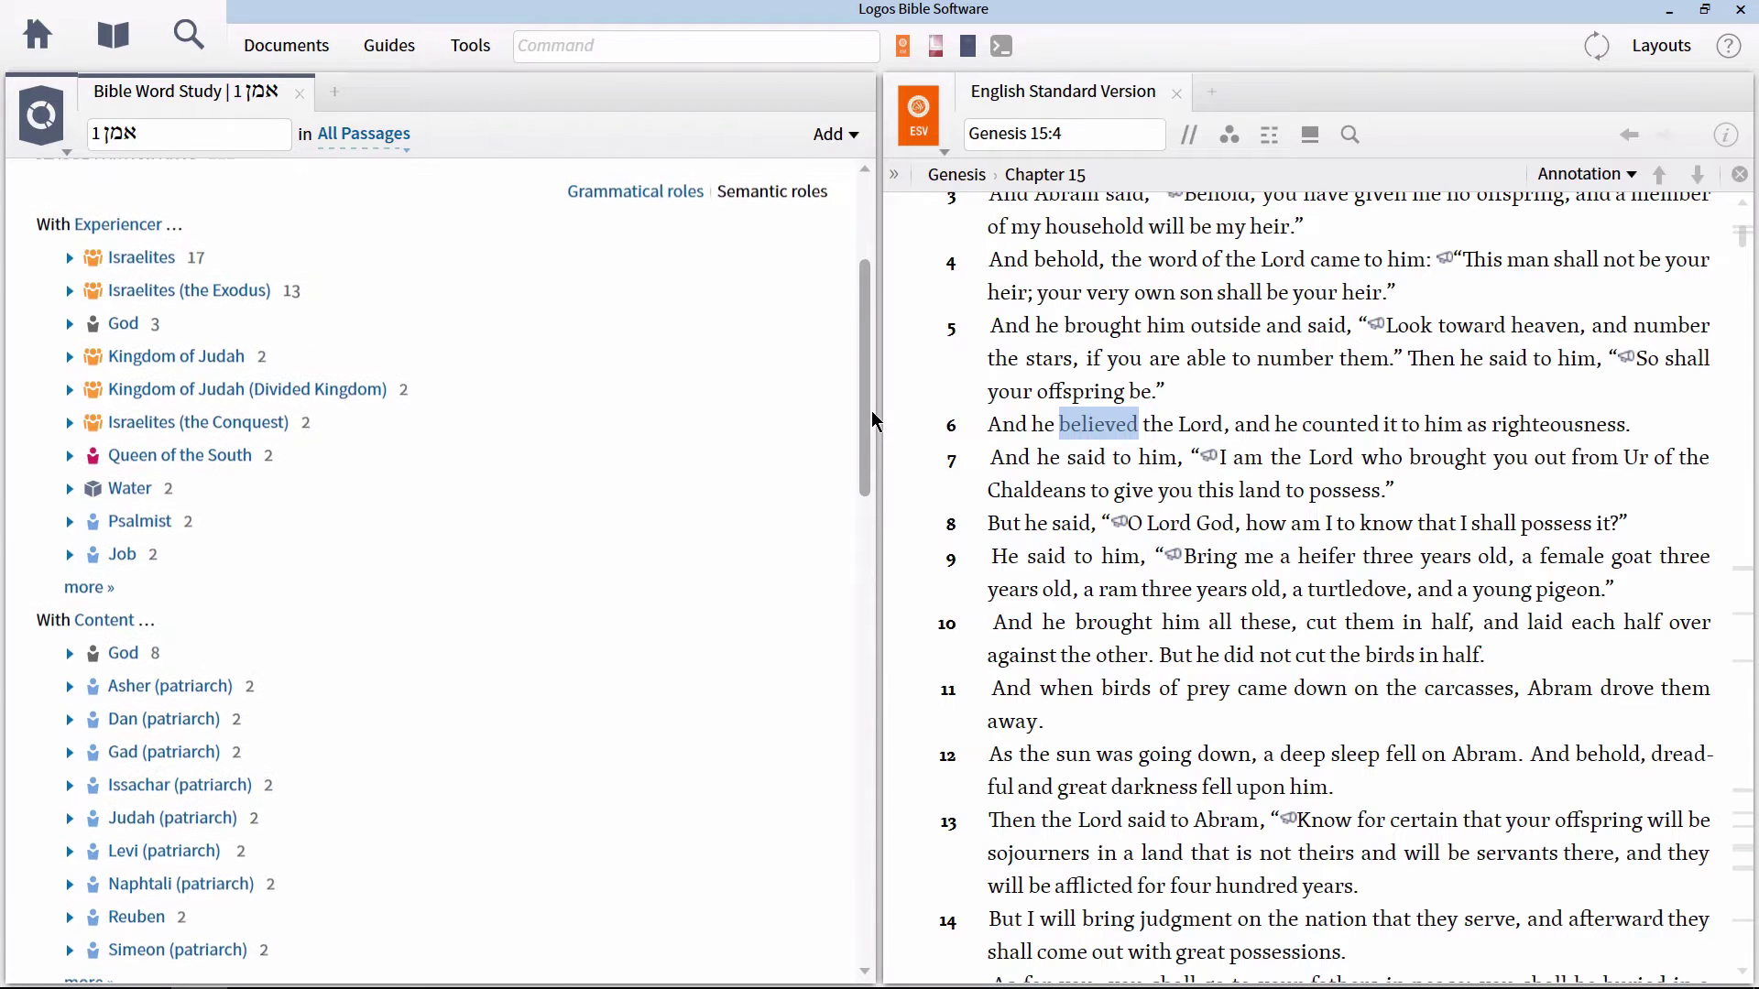
# - Group אמן's clause participants by grammatical role and list the 14 verses with God as object
pyautogui.click(623, 191)
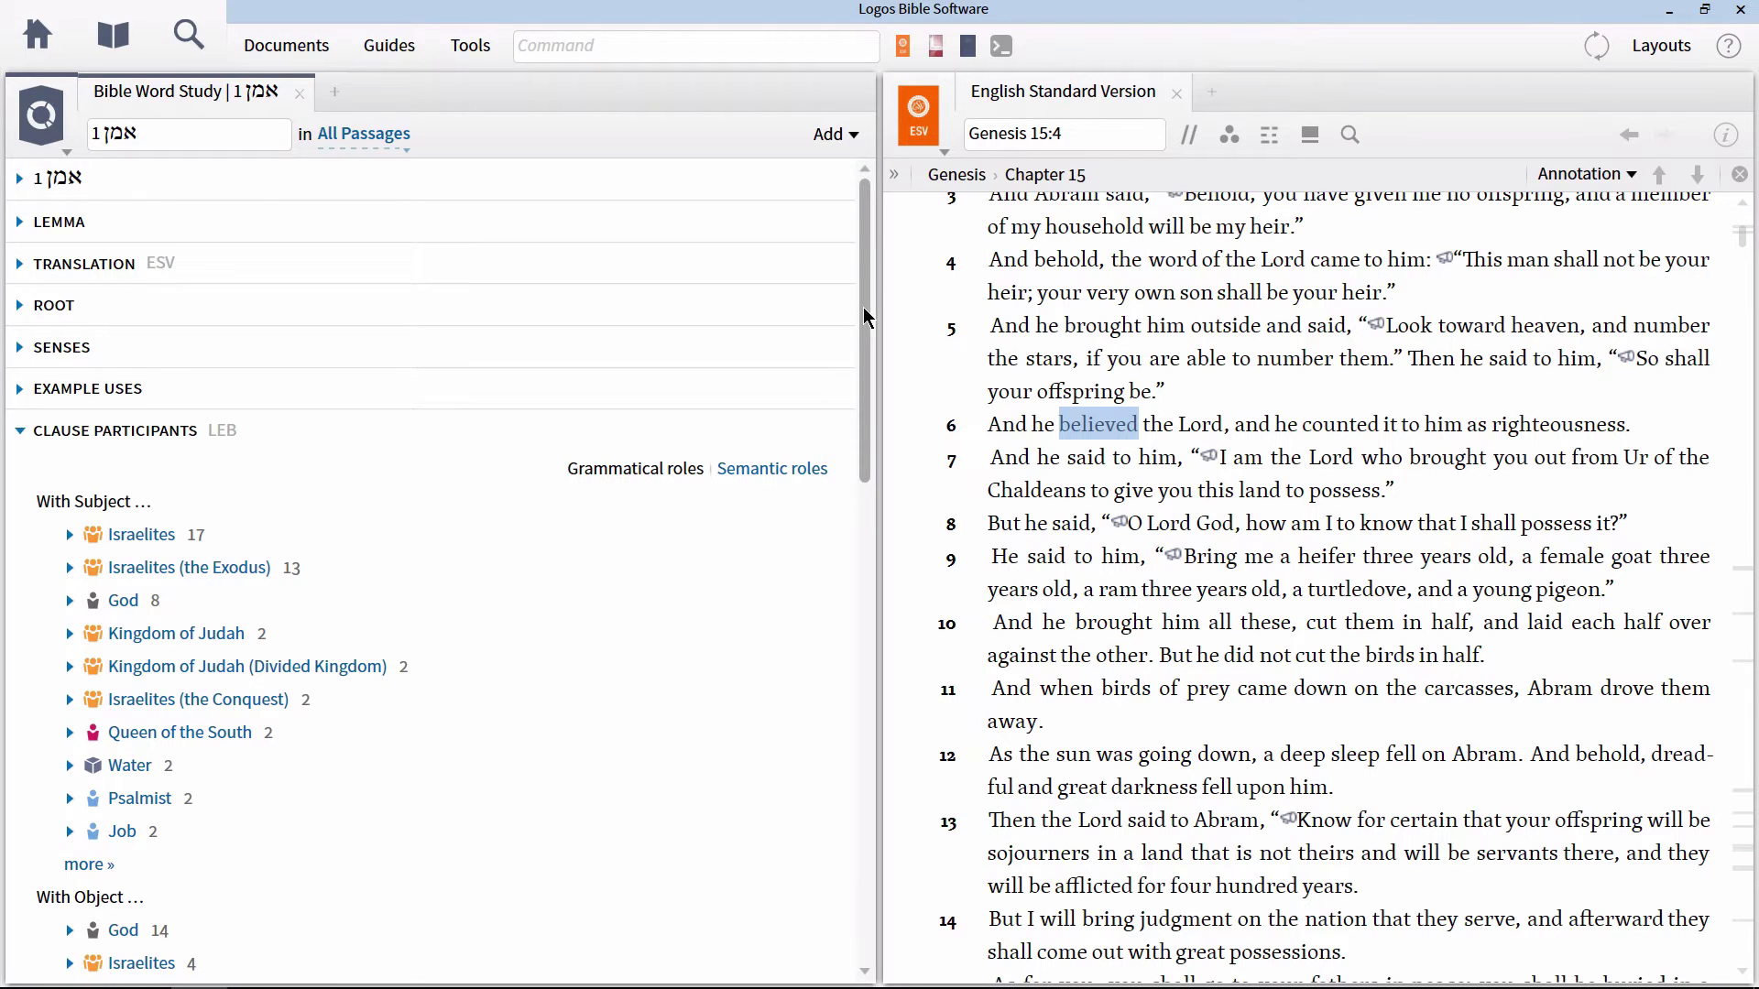
pyautogui.moveTo(863, 306); pyautogui.dragTo(875, 411)
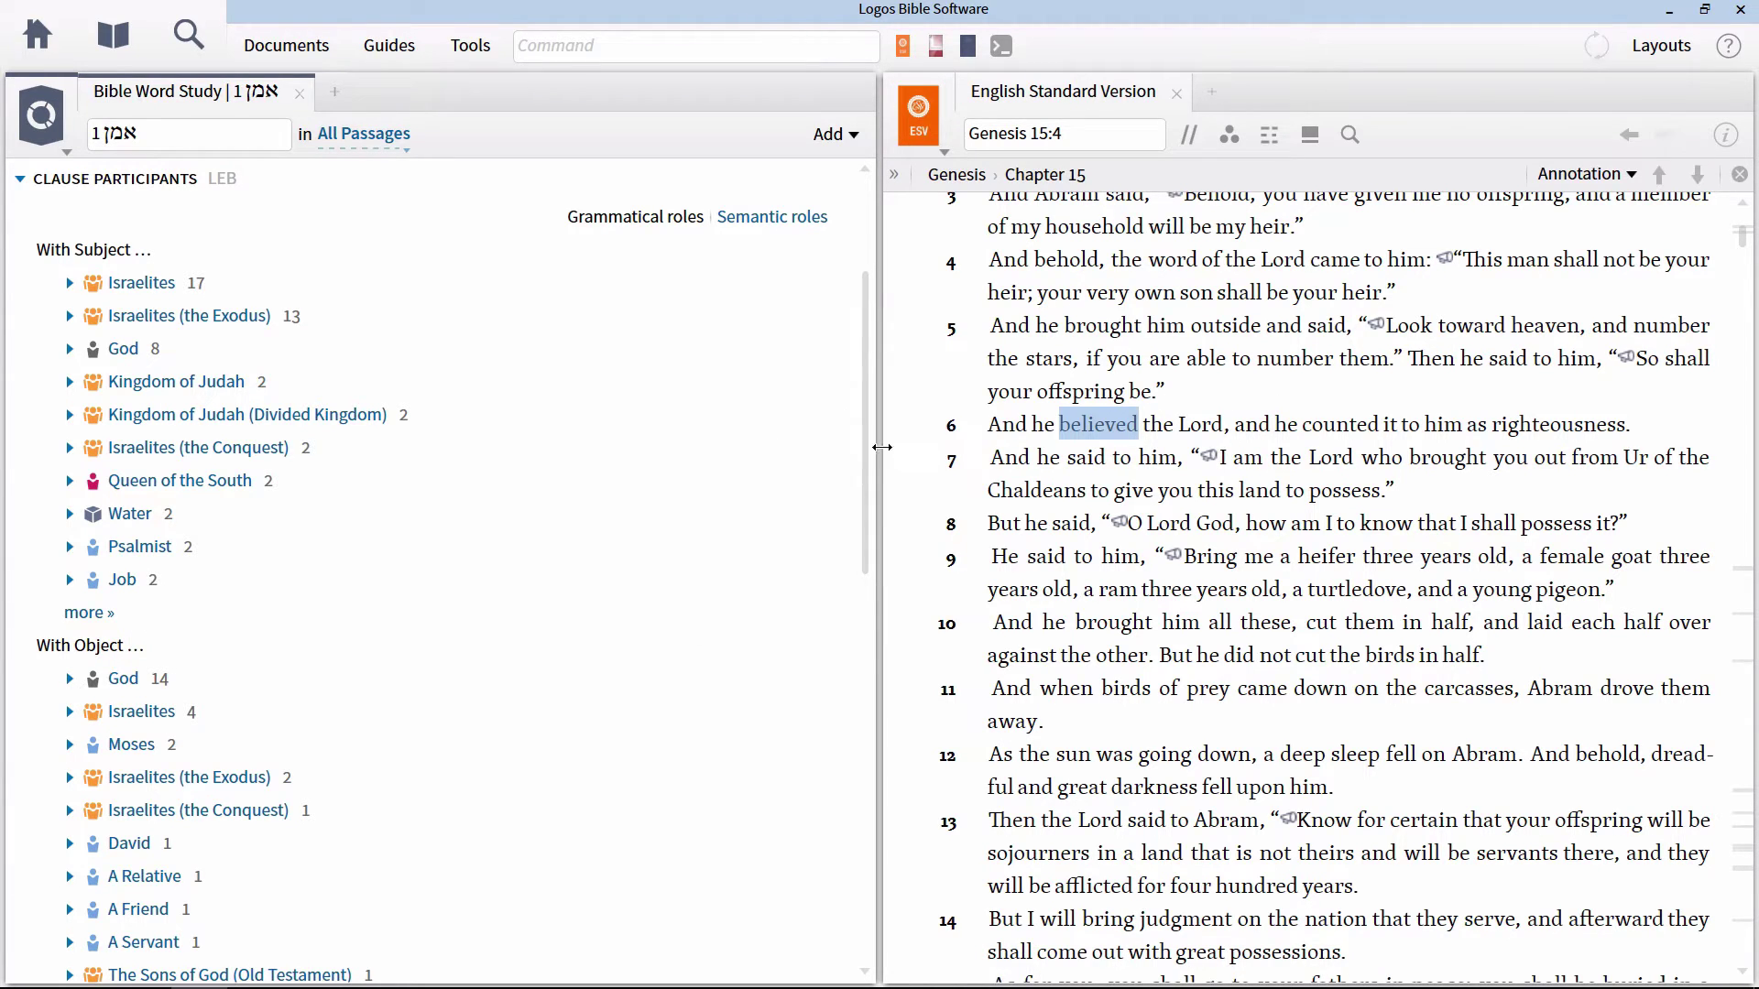
pyautogui.moveTo(865, 453); pyautogui.dragTo(864, 594)
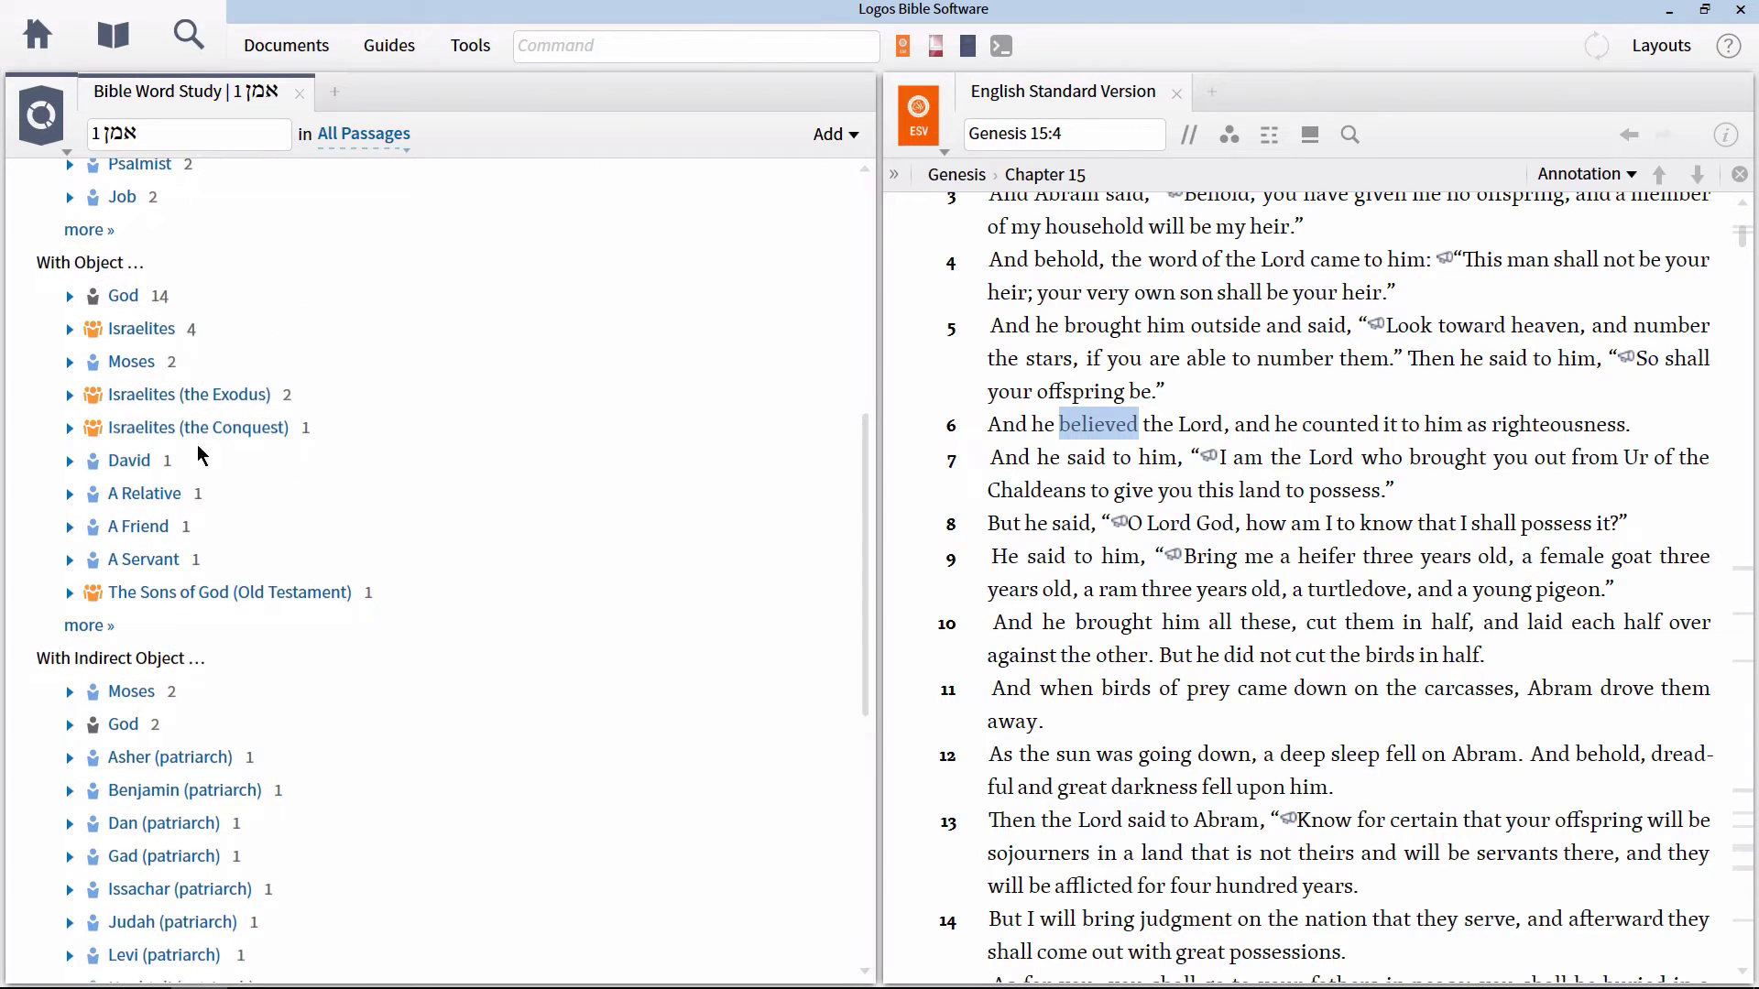
pyautogui.click(70, 295)
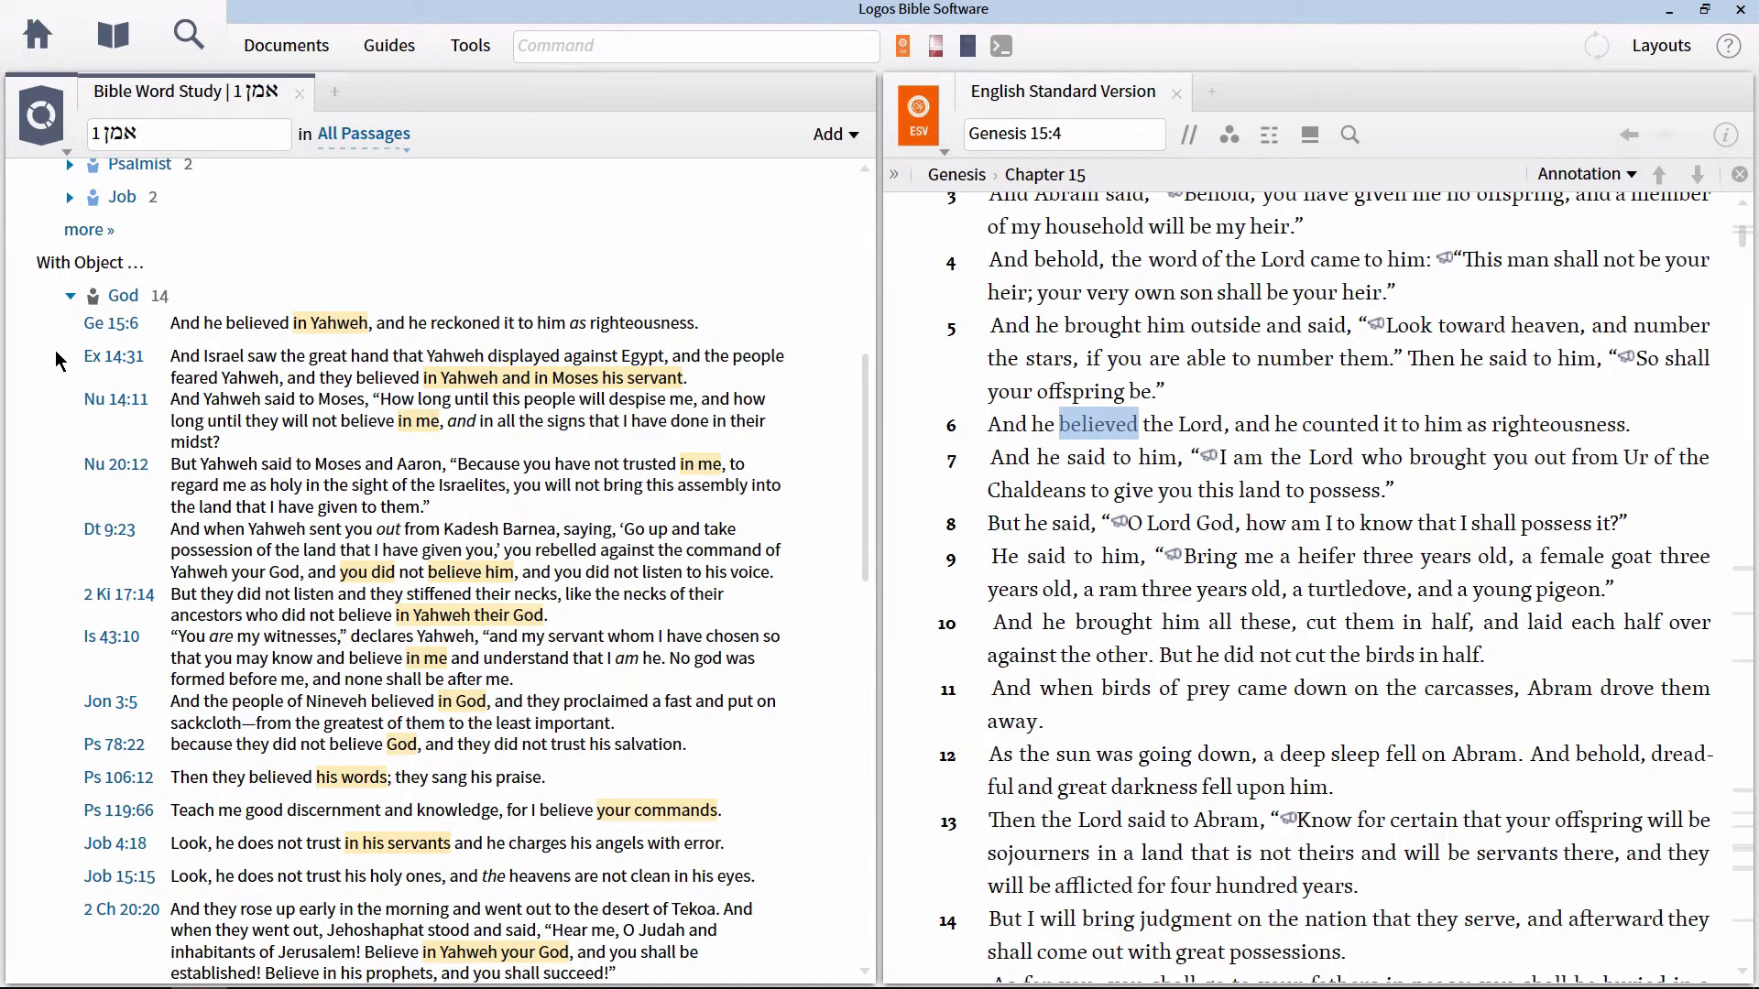
pyautogui.scroll(-1, 55, 353)
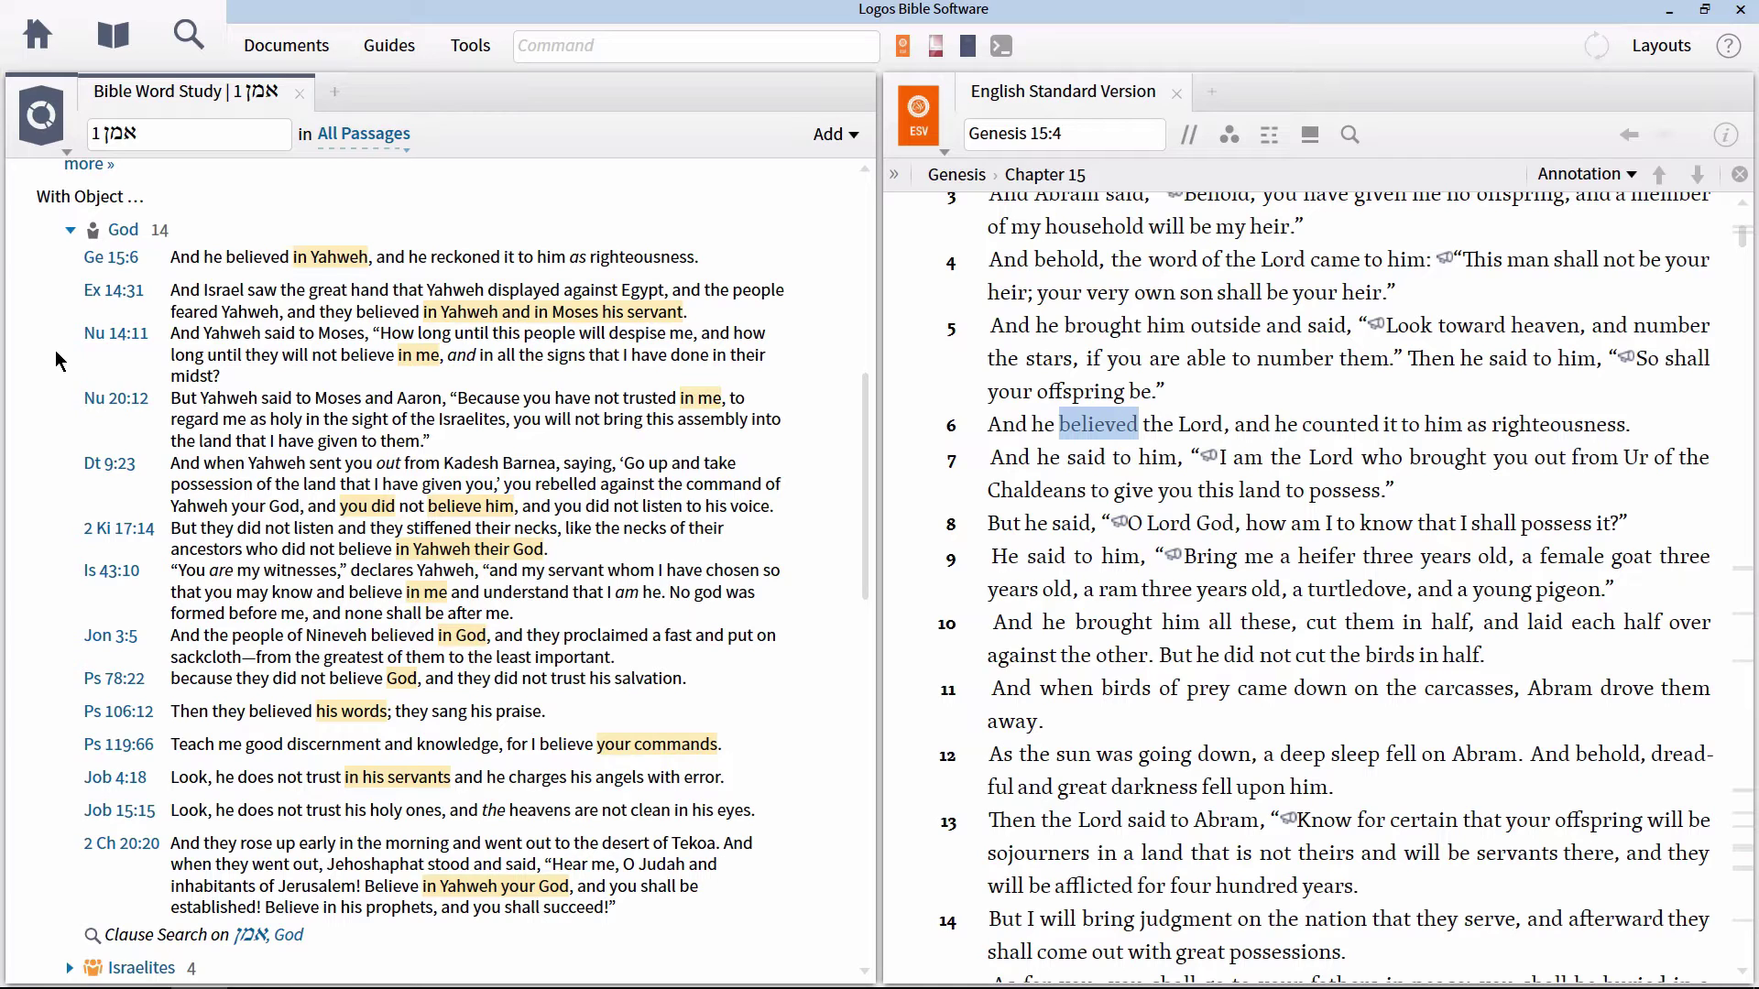
# - Show the אמן results with preposition ב ('in'), such as Isaiah 22:23 and Psalm 101:6
pyautogui.scroll(-20, 55, 349)
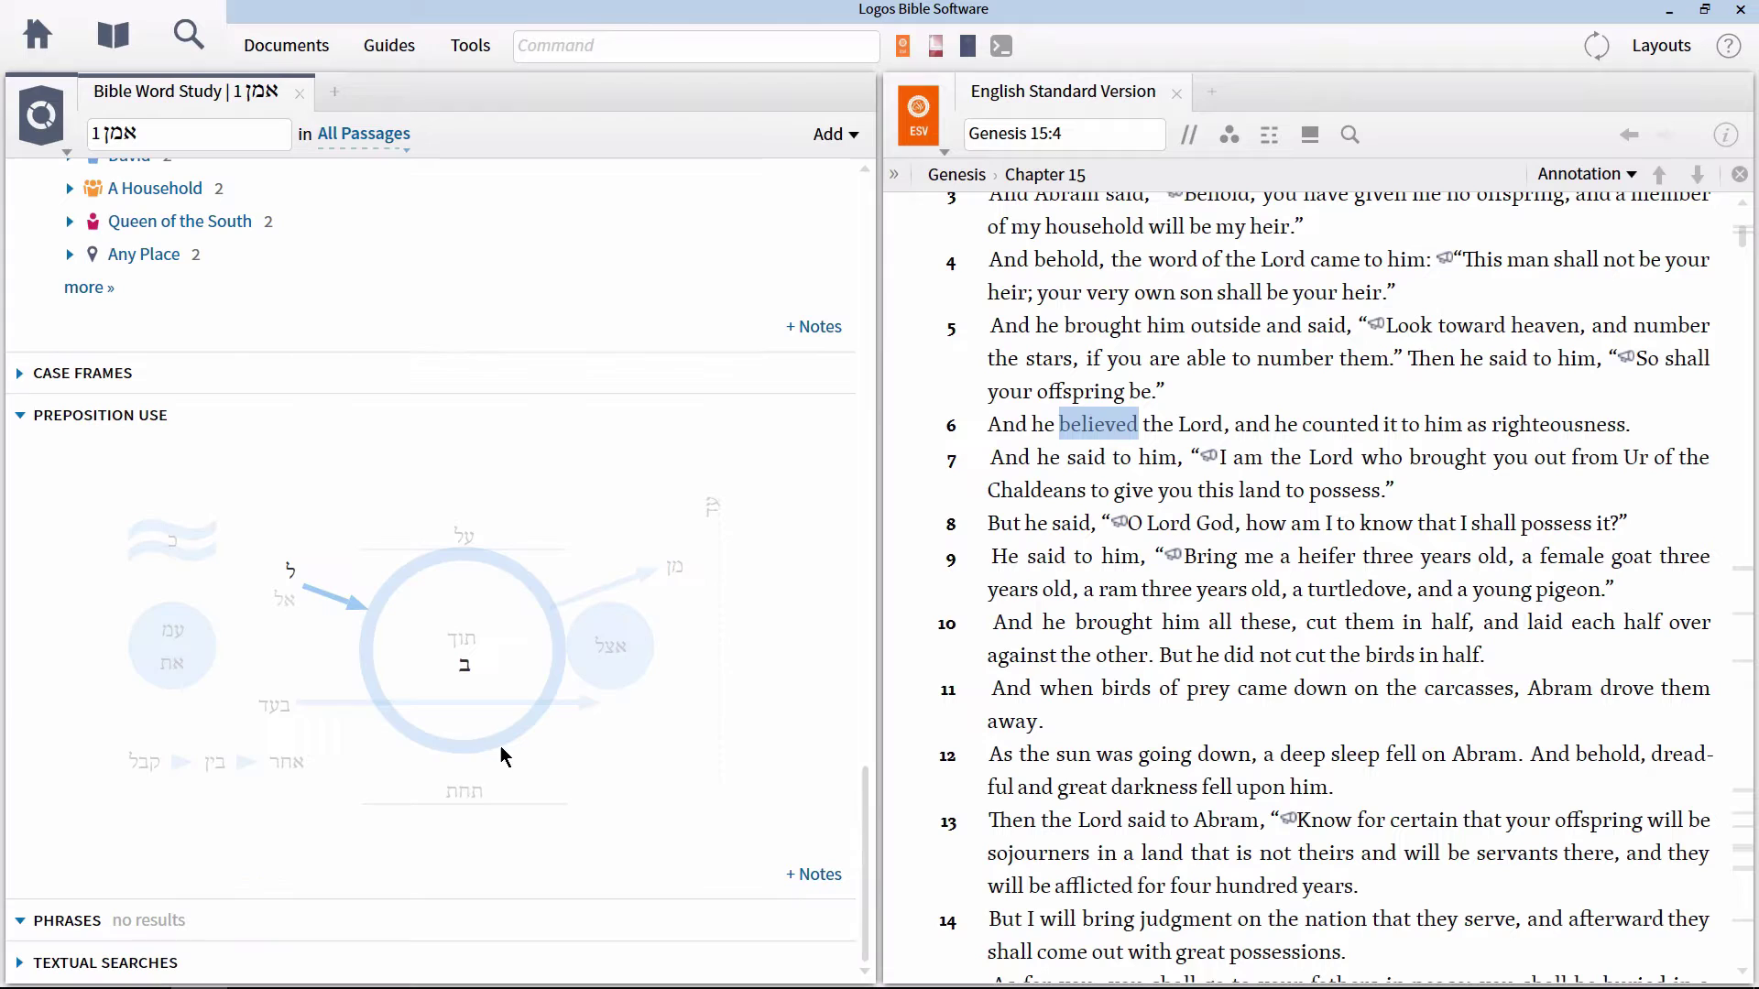
pyautogui.click(465, 667)
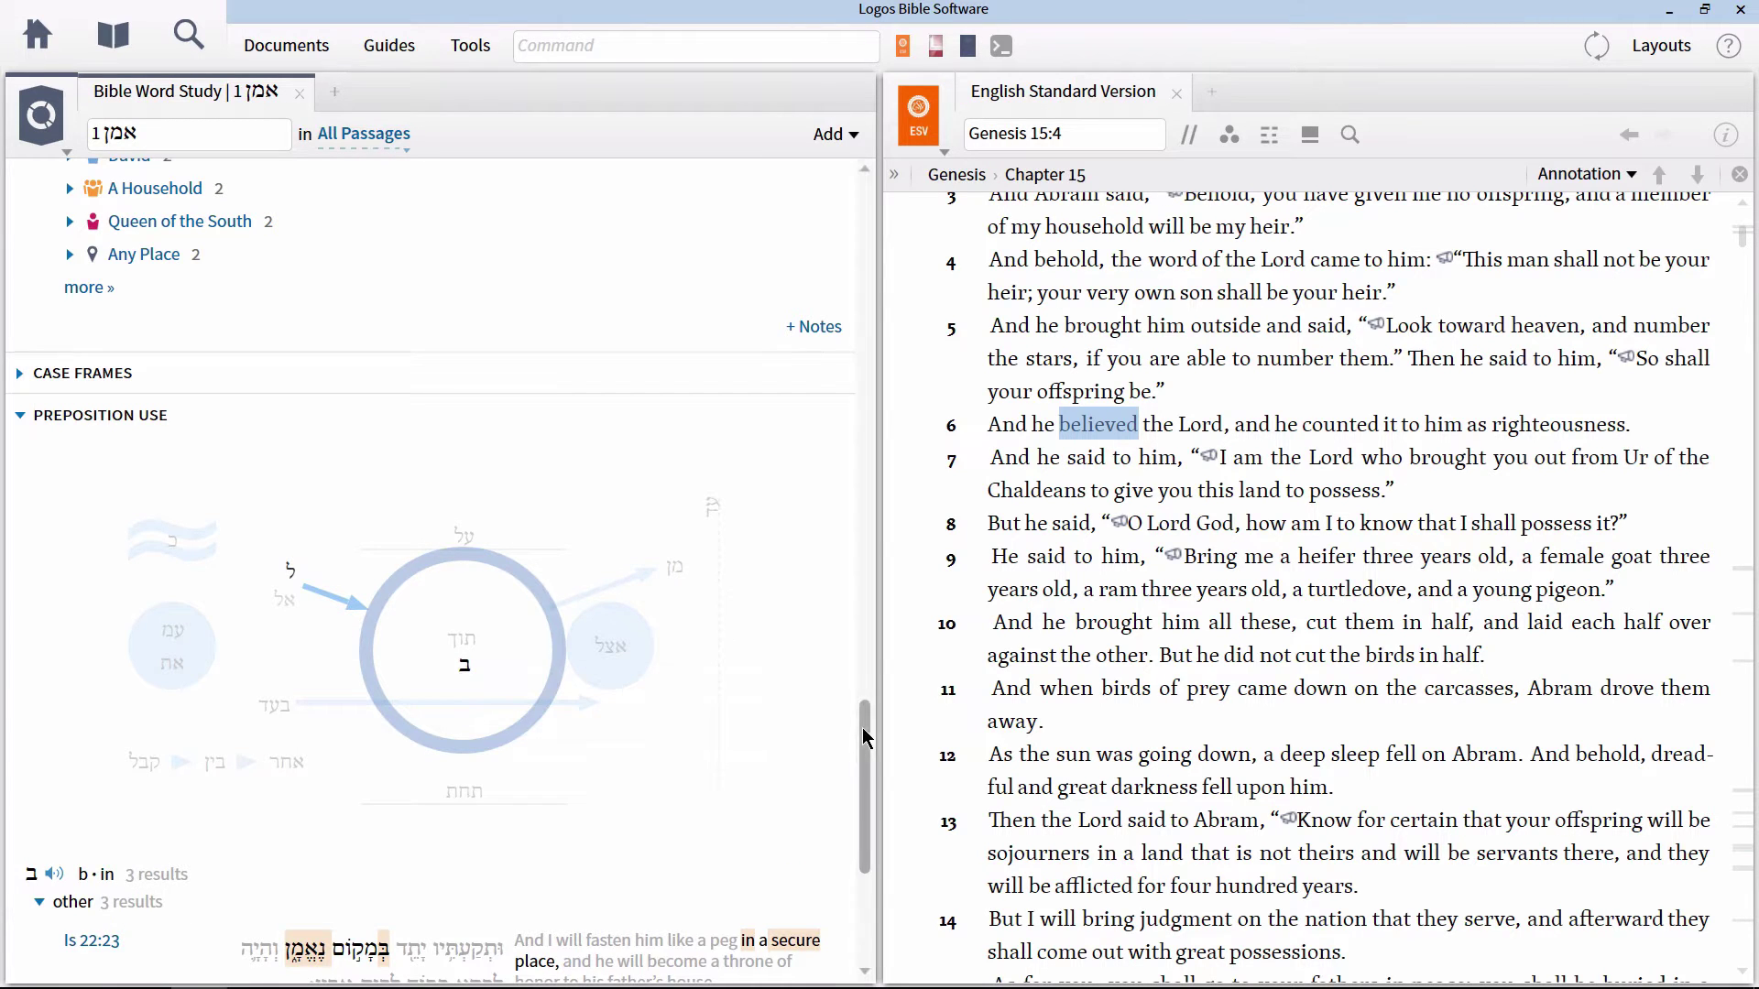
pyautogui.moveTo(866, 738); pyautogui.dragTo(868, 803)
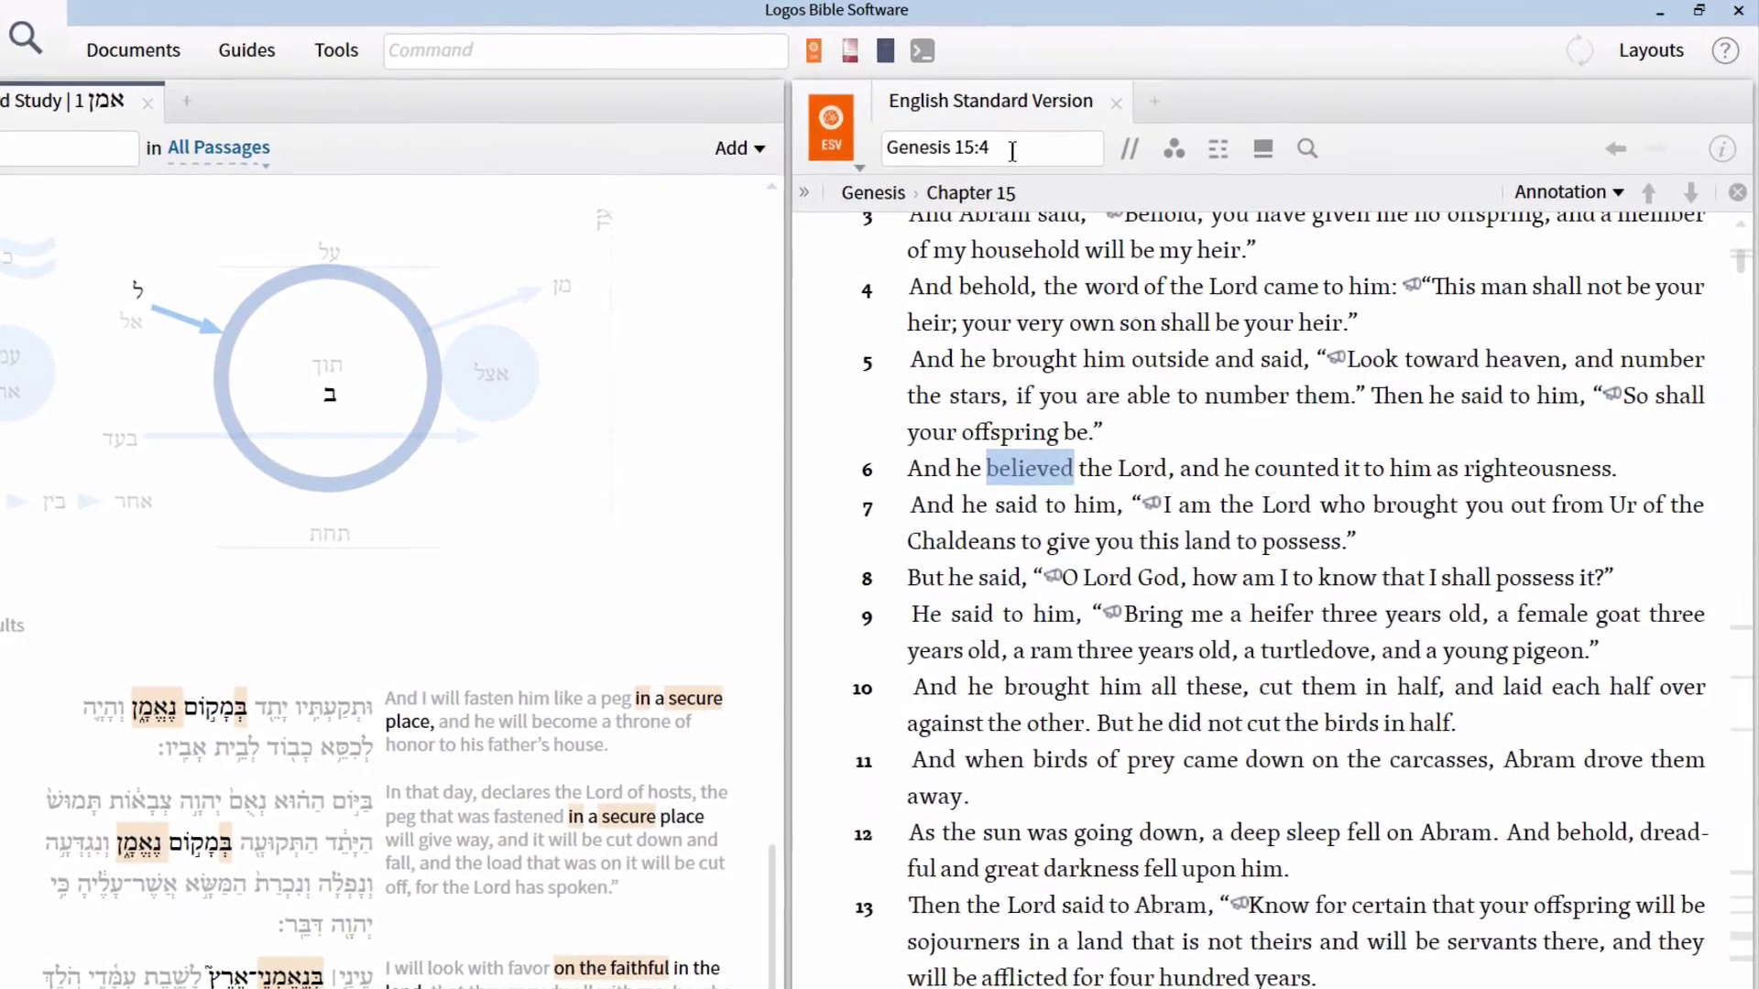
# - Change the ESV passage reference from Genesis to Romans 1:16
pyautogui.click(932, 168)
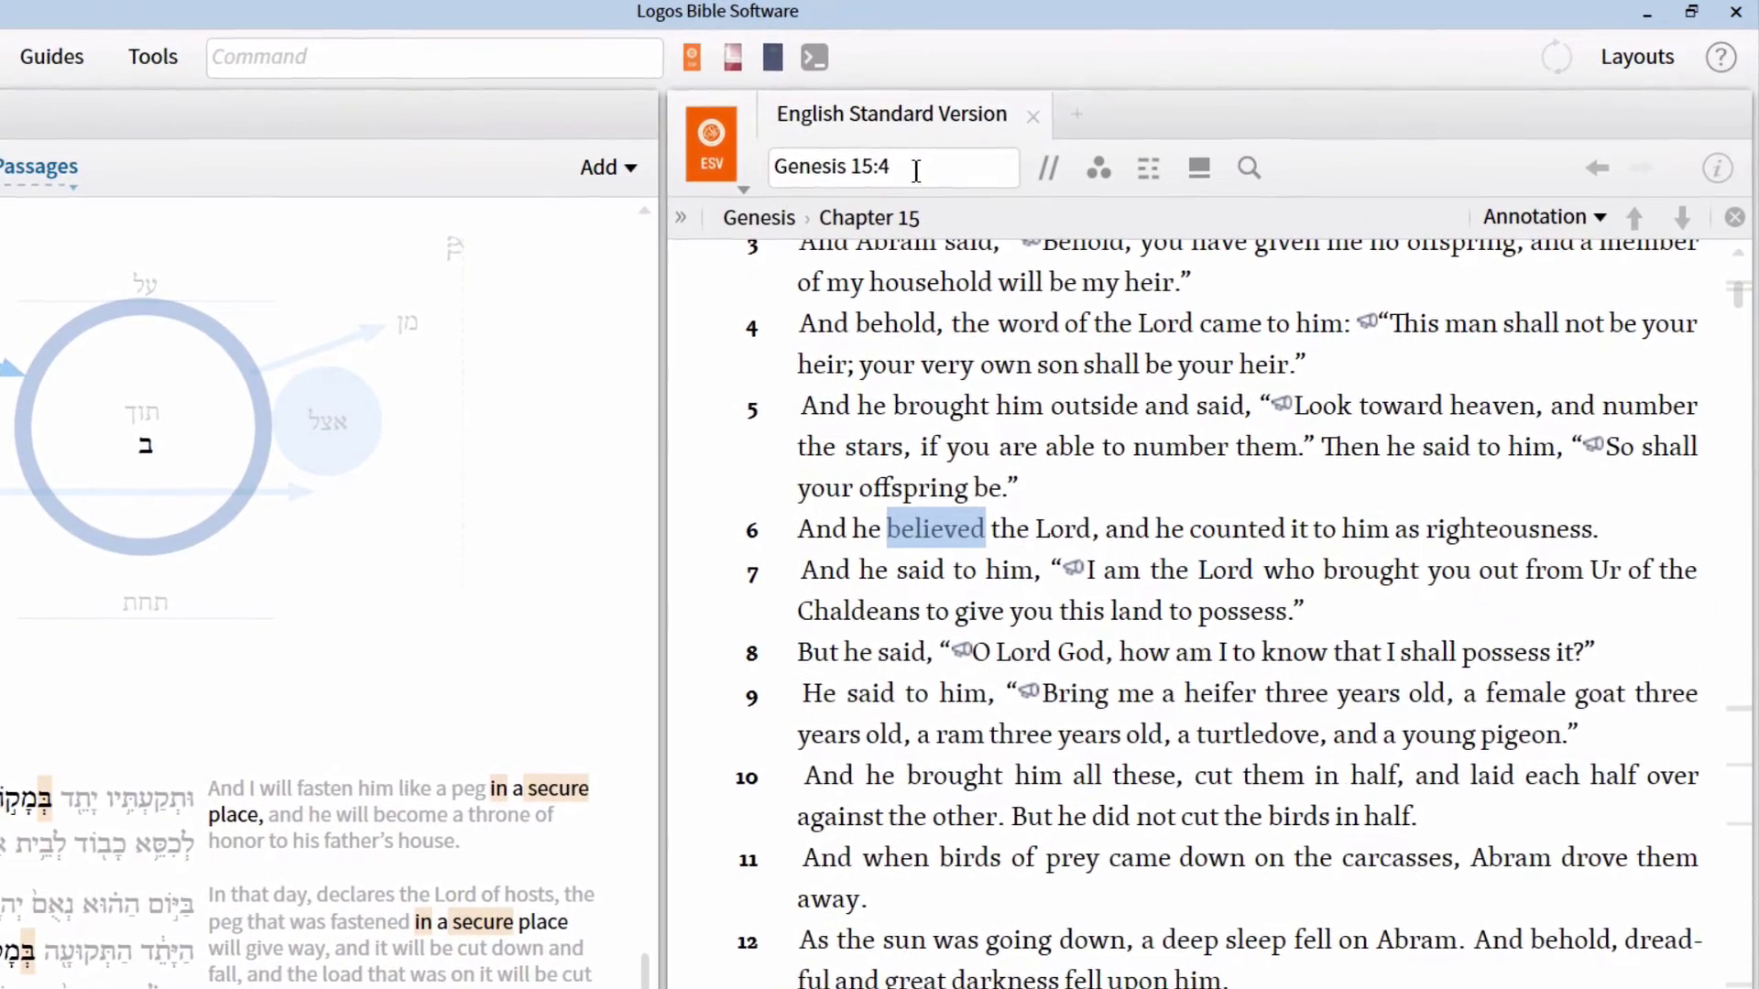
pyautogui.write('rom 1:16')
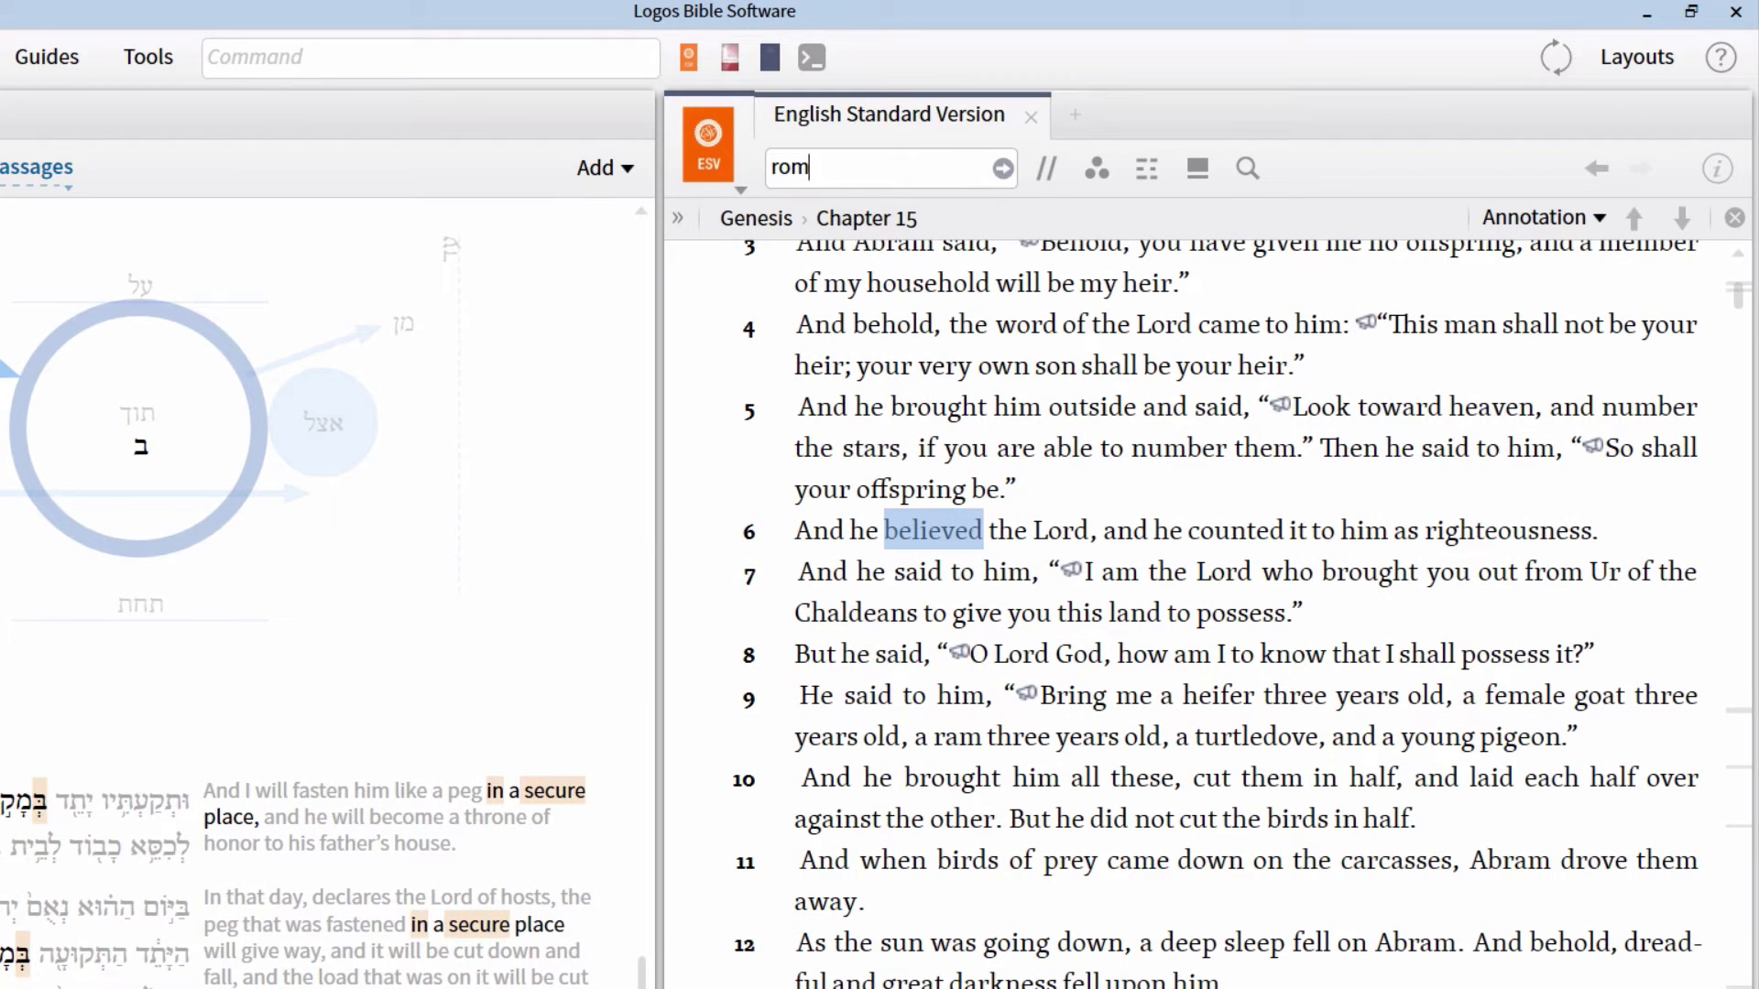
pyautogui.press('Return')
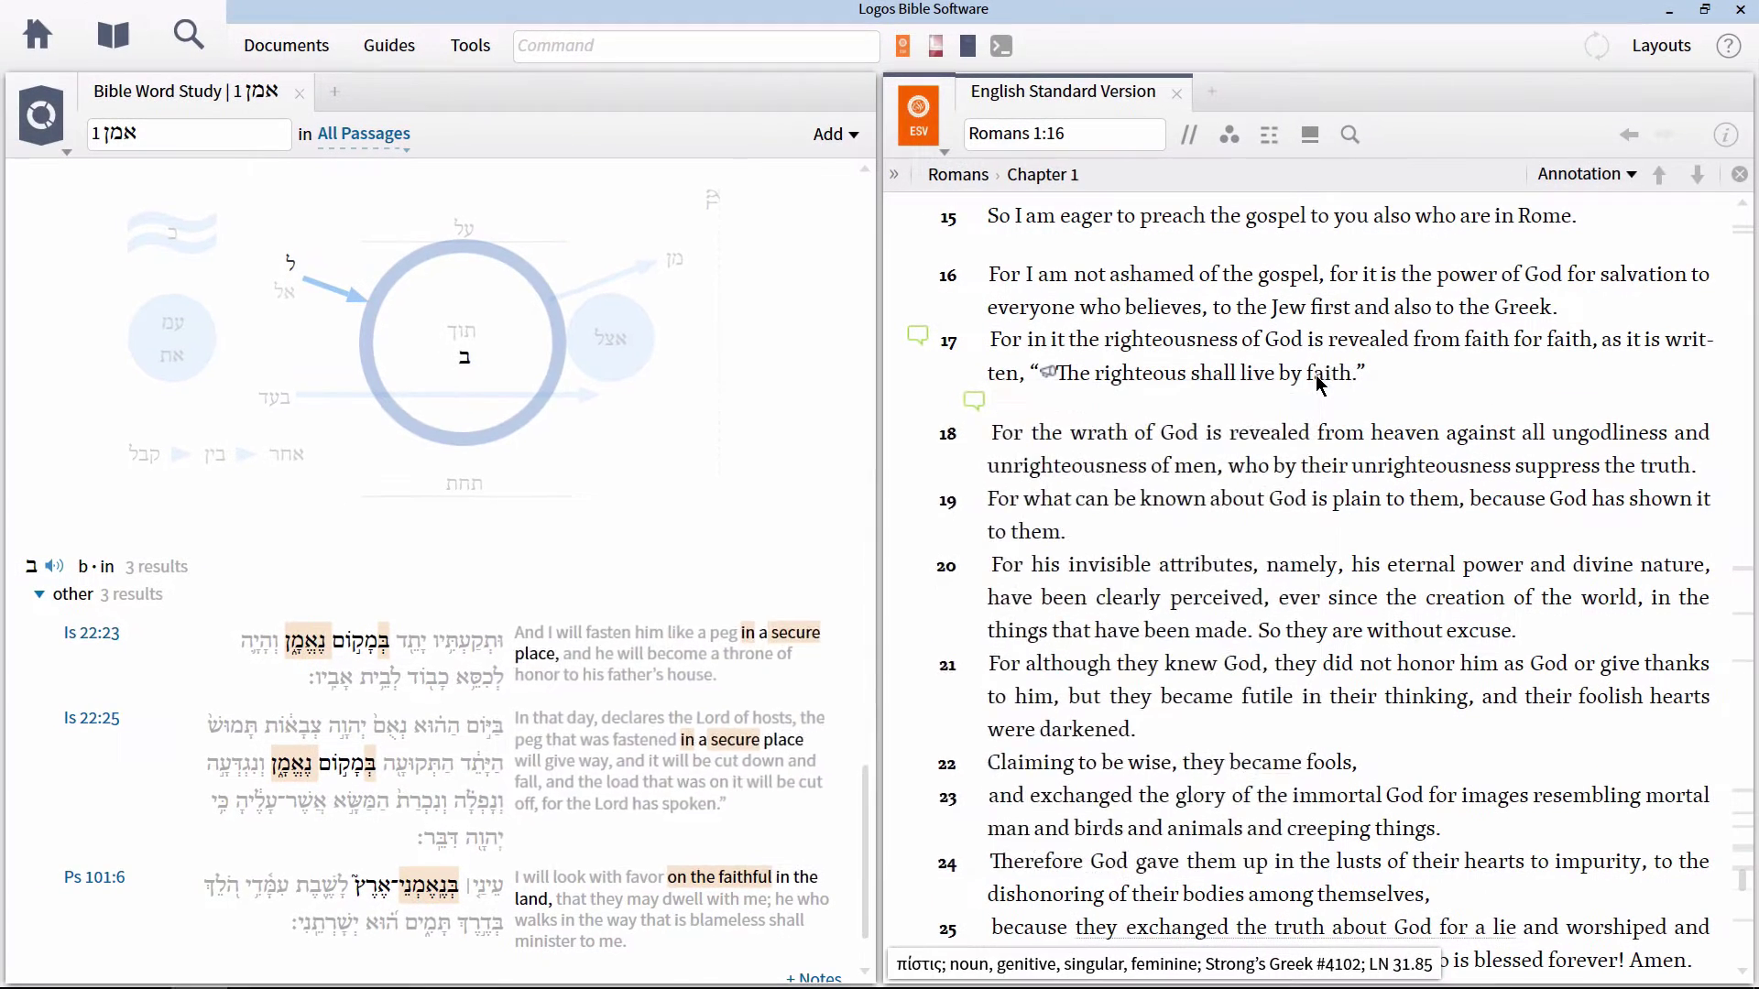
# - Start a Bible Word Study on πίστις from 'faith' in Romans 1:17 and list participants by grammatical role
pyautogui.rightClick(1287, 412)
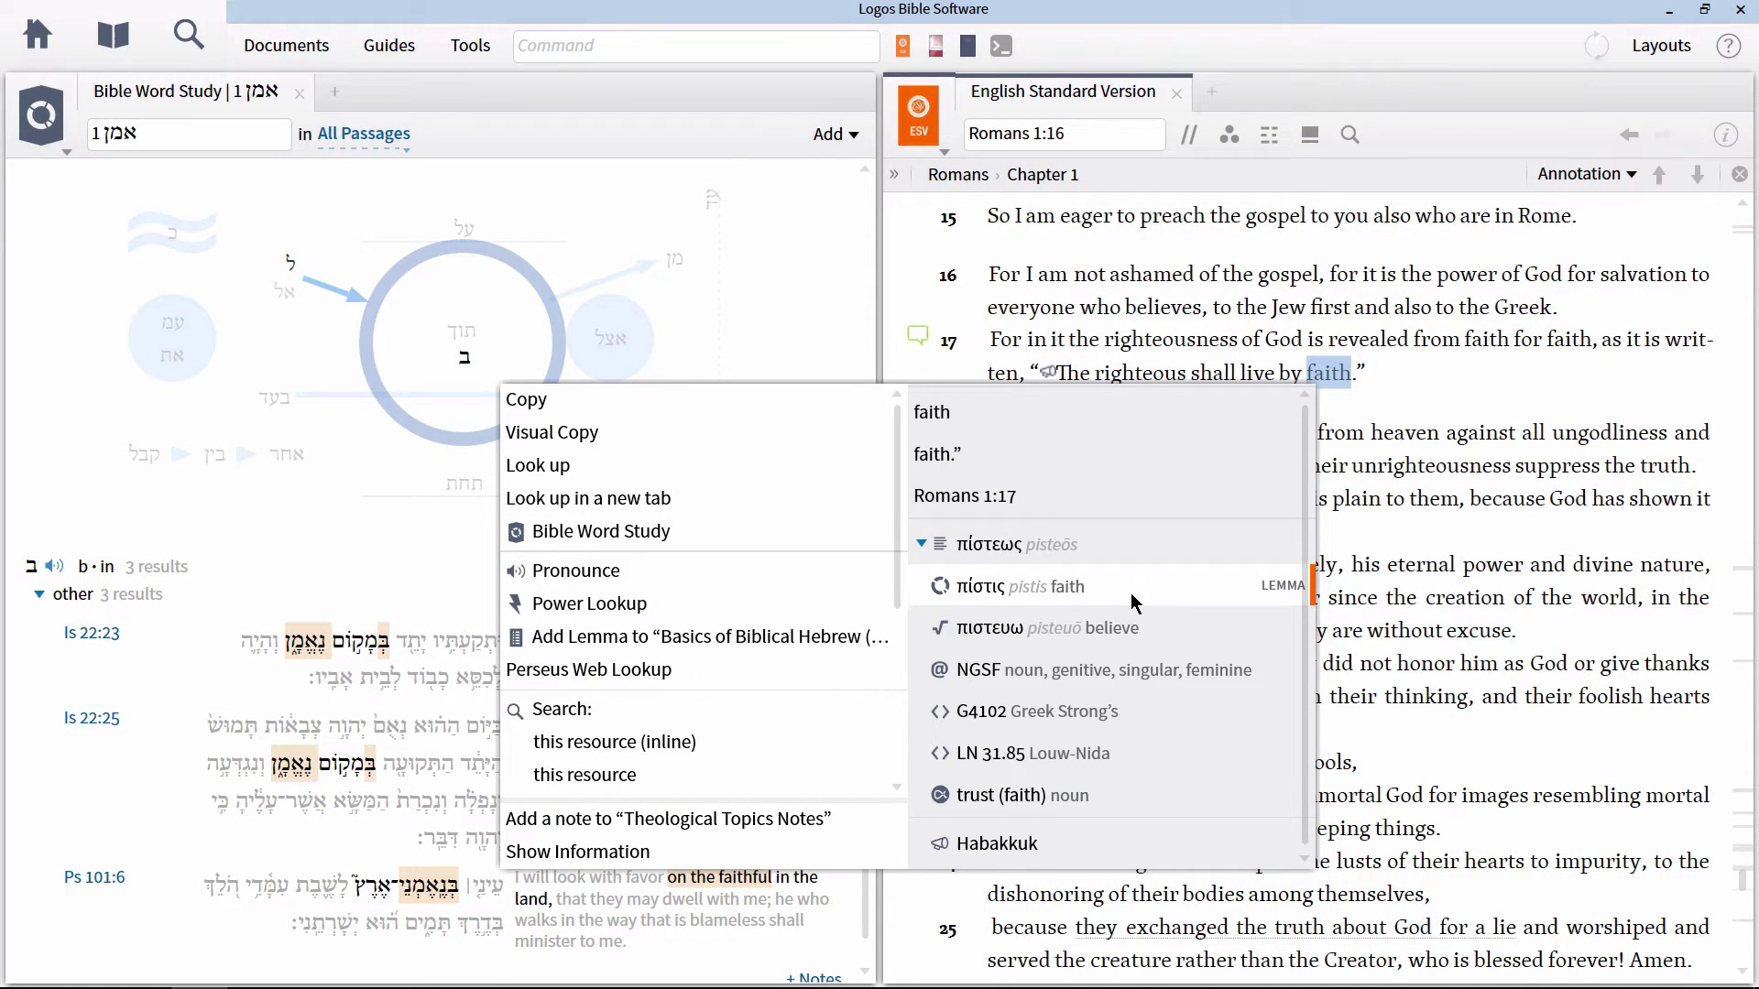
pyautogui.click(709, 531)
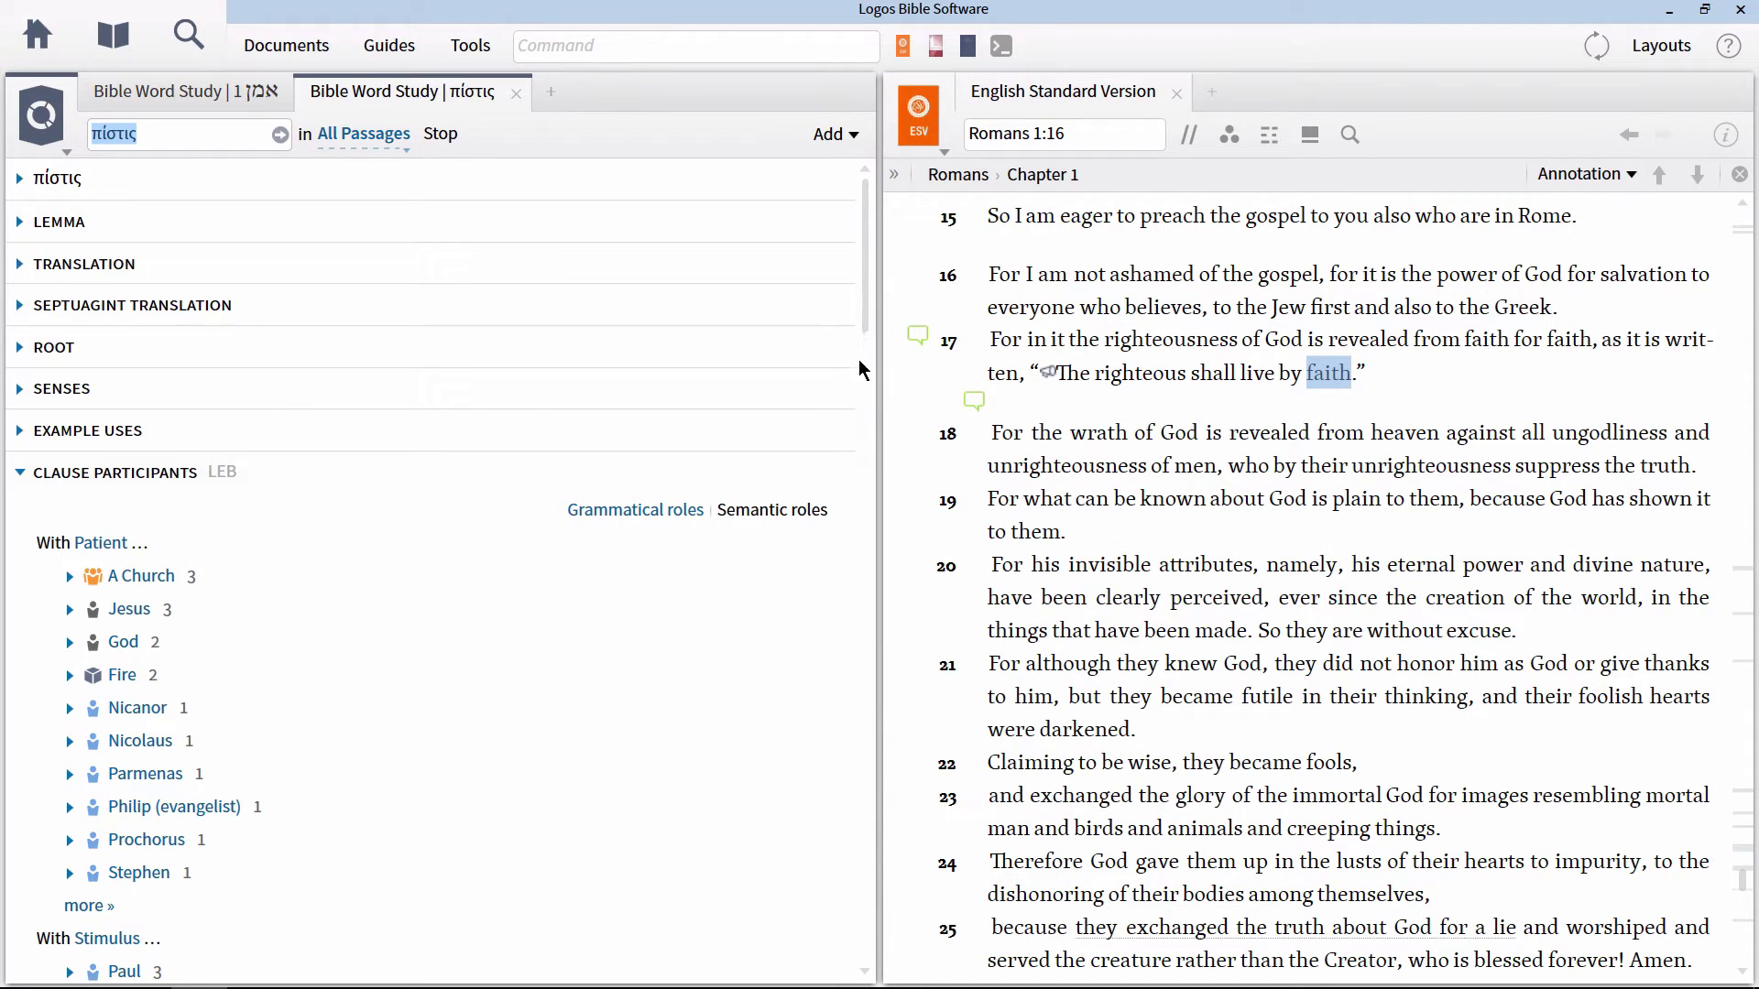
pyautogui.click(621, 513)
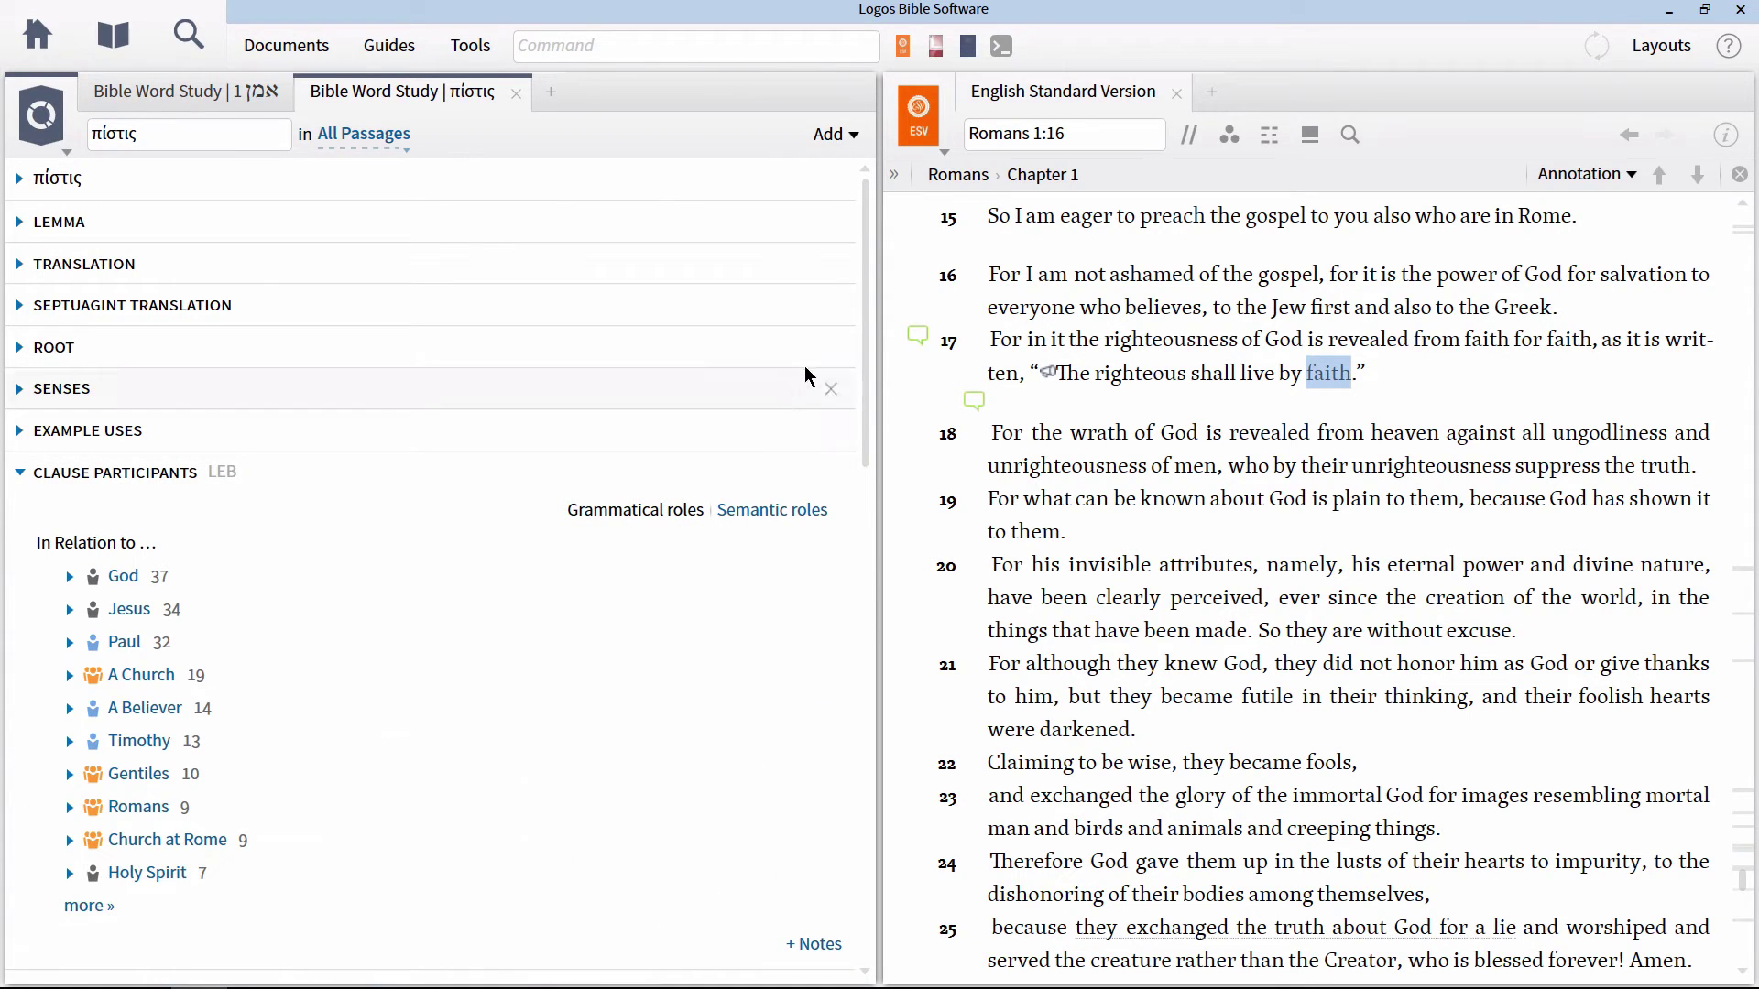
pyautogui.moveTo(868, 324); pyautogui.dragTo(875, 417)
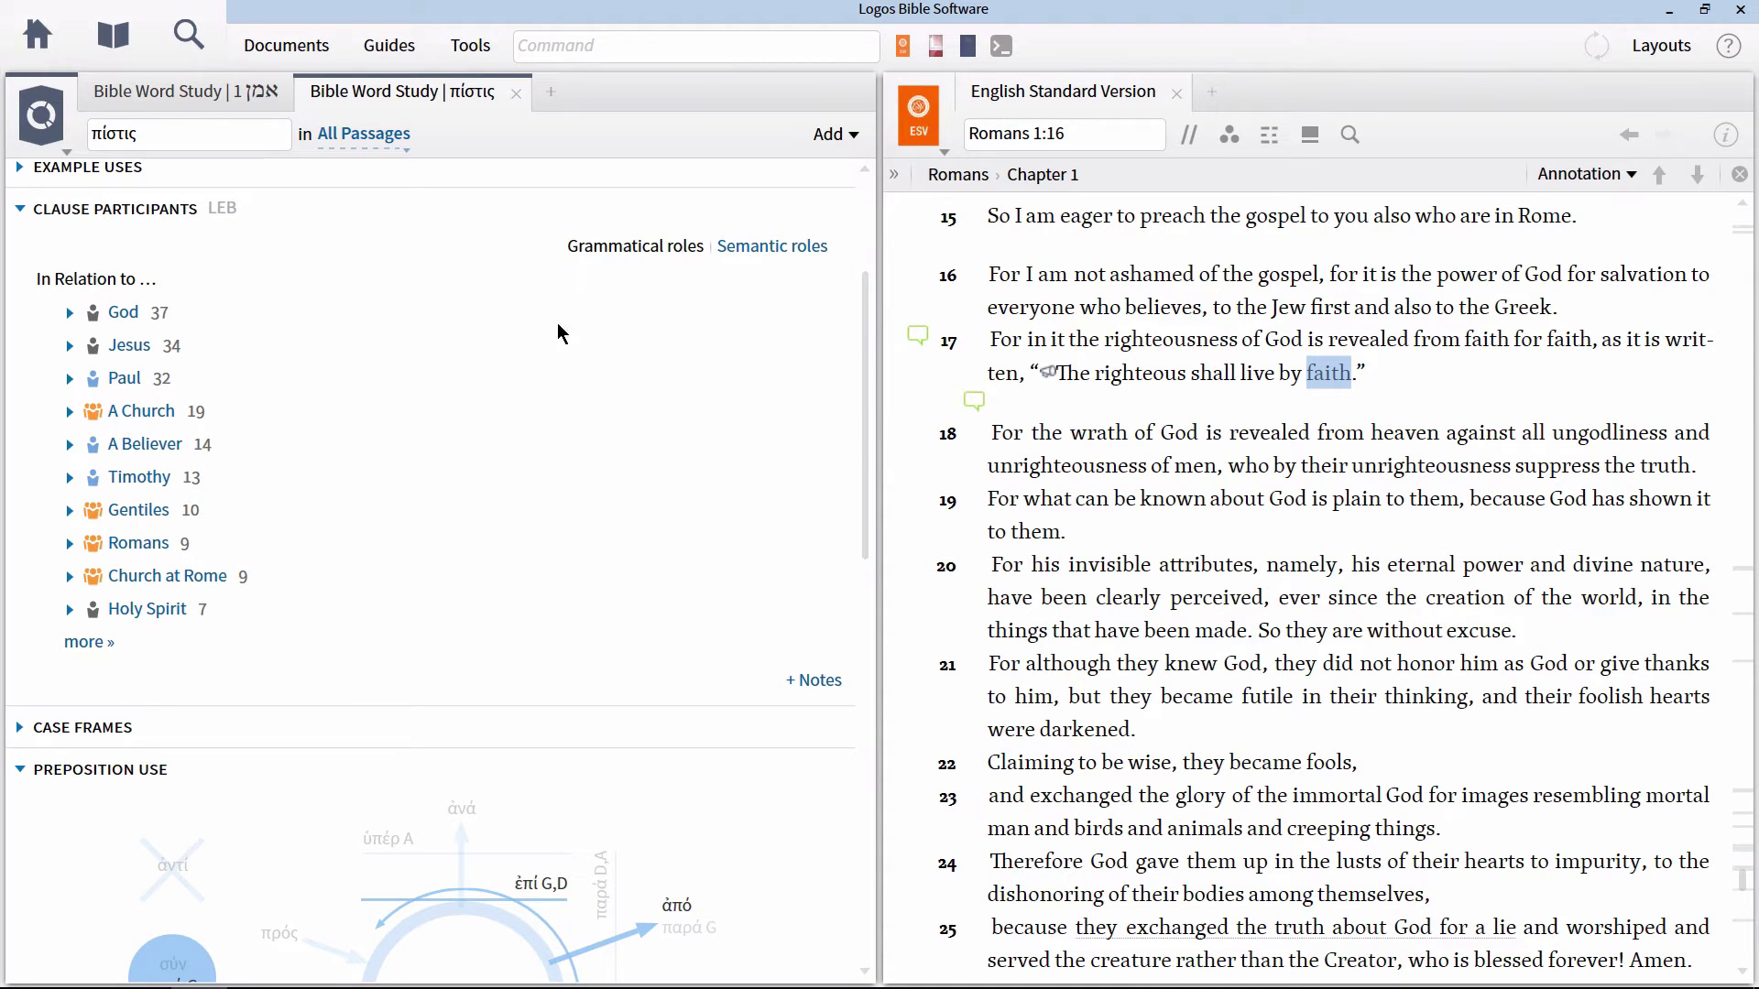
# - Collapse Clause Participants and Phrases, then add and expand a Grammatical Relationships section with its Subject of and Object of lists
pyautogui.click(301, 208)
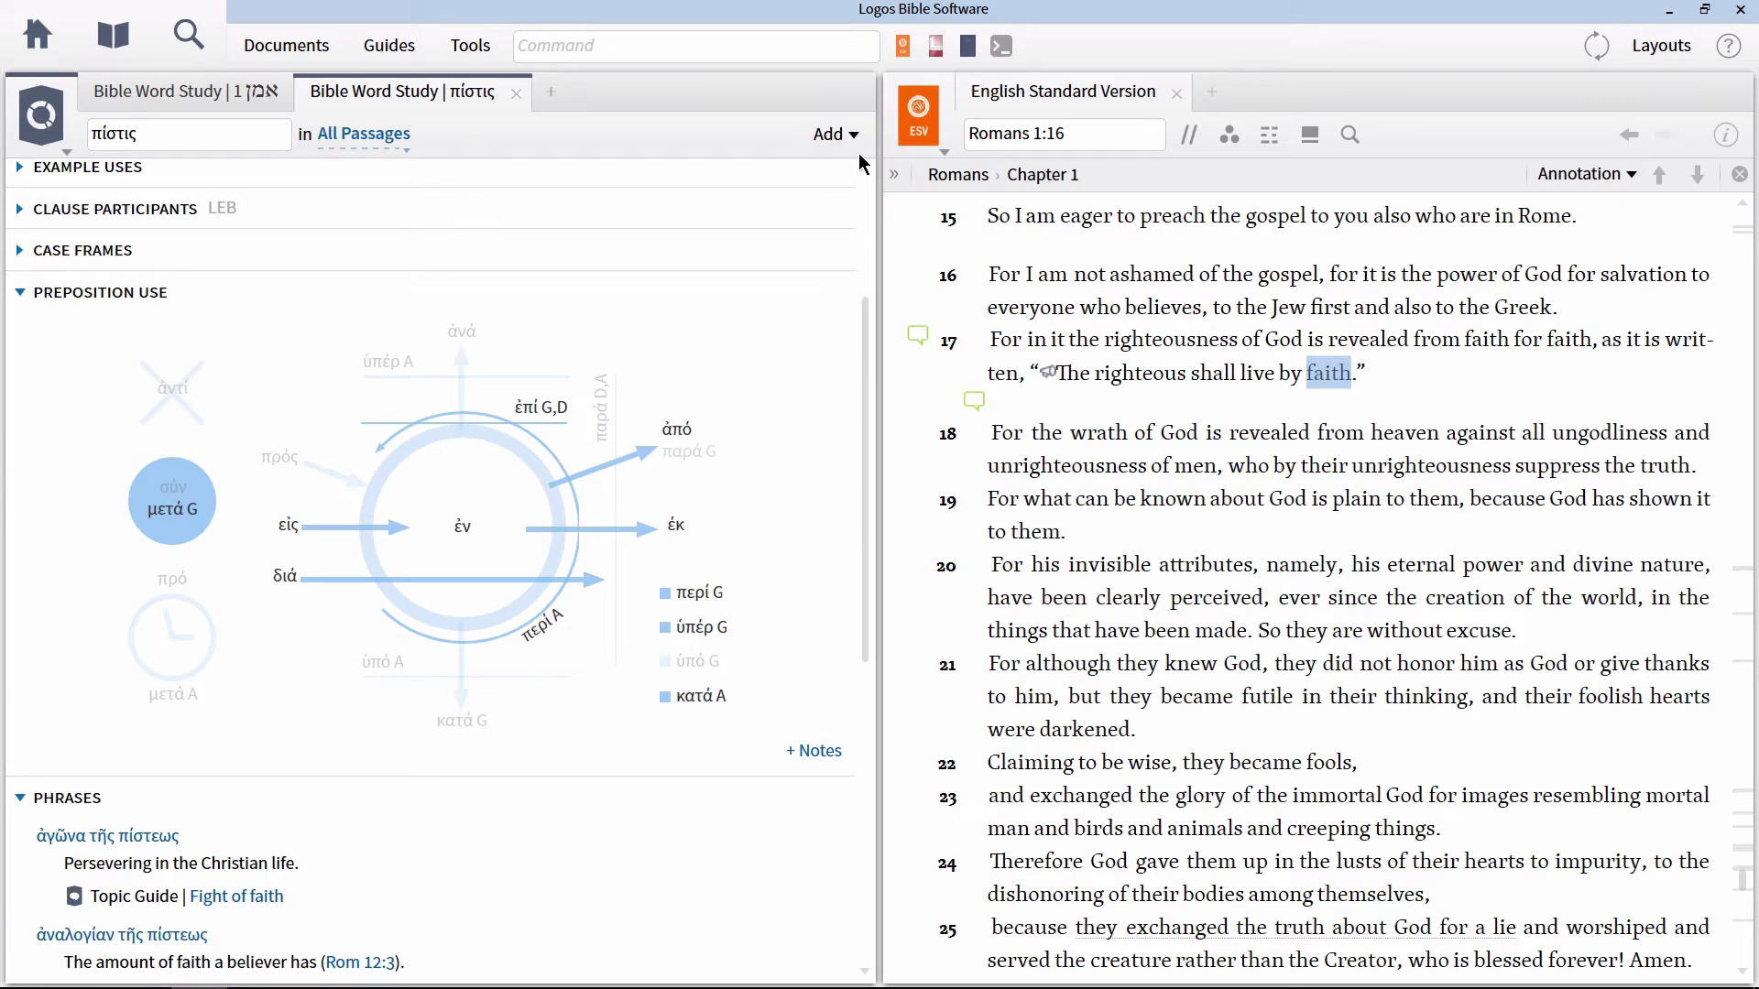
pyautogui.click(551, 786)
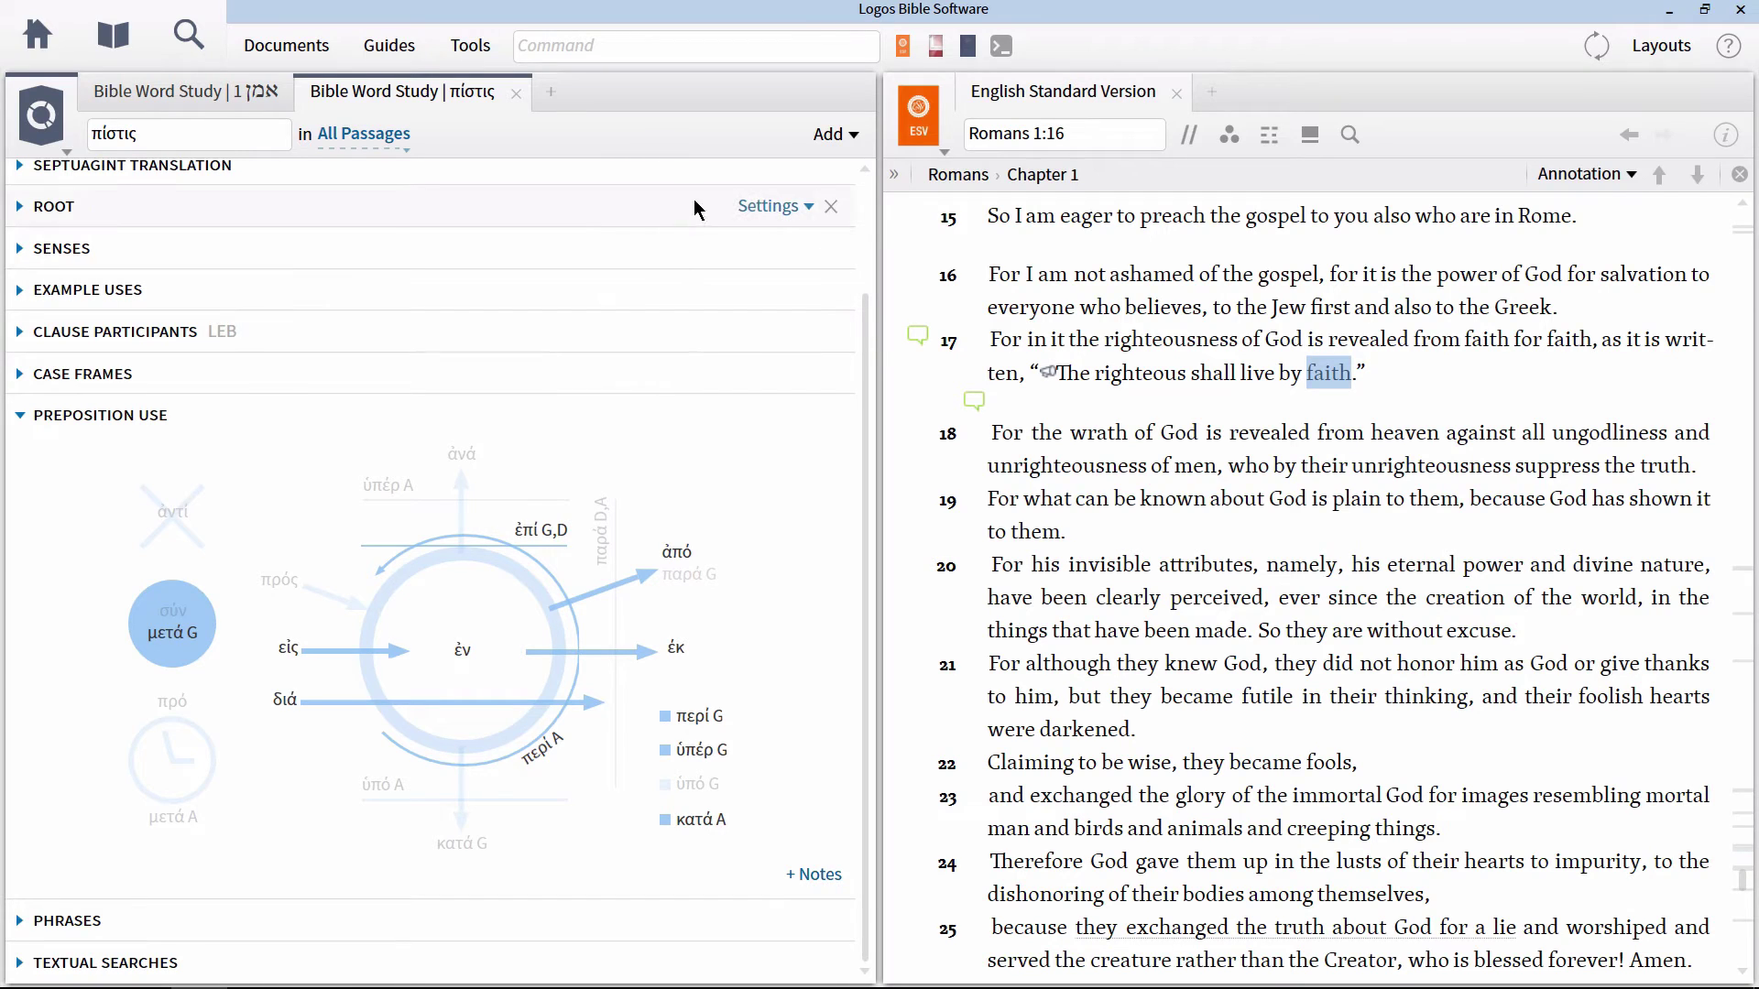
pyautogui.click(844, 145)
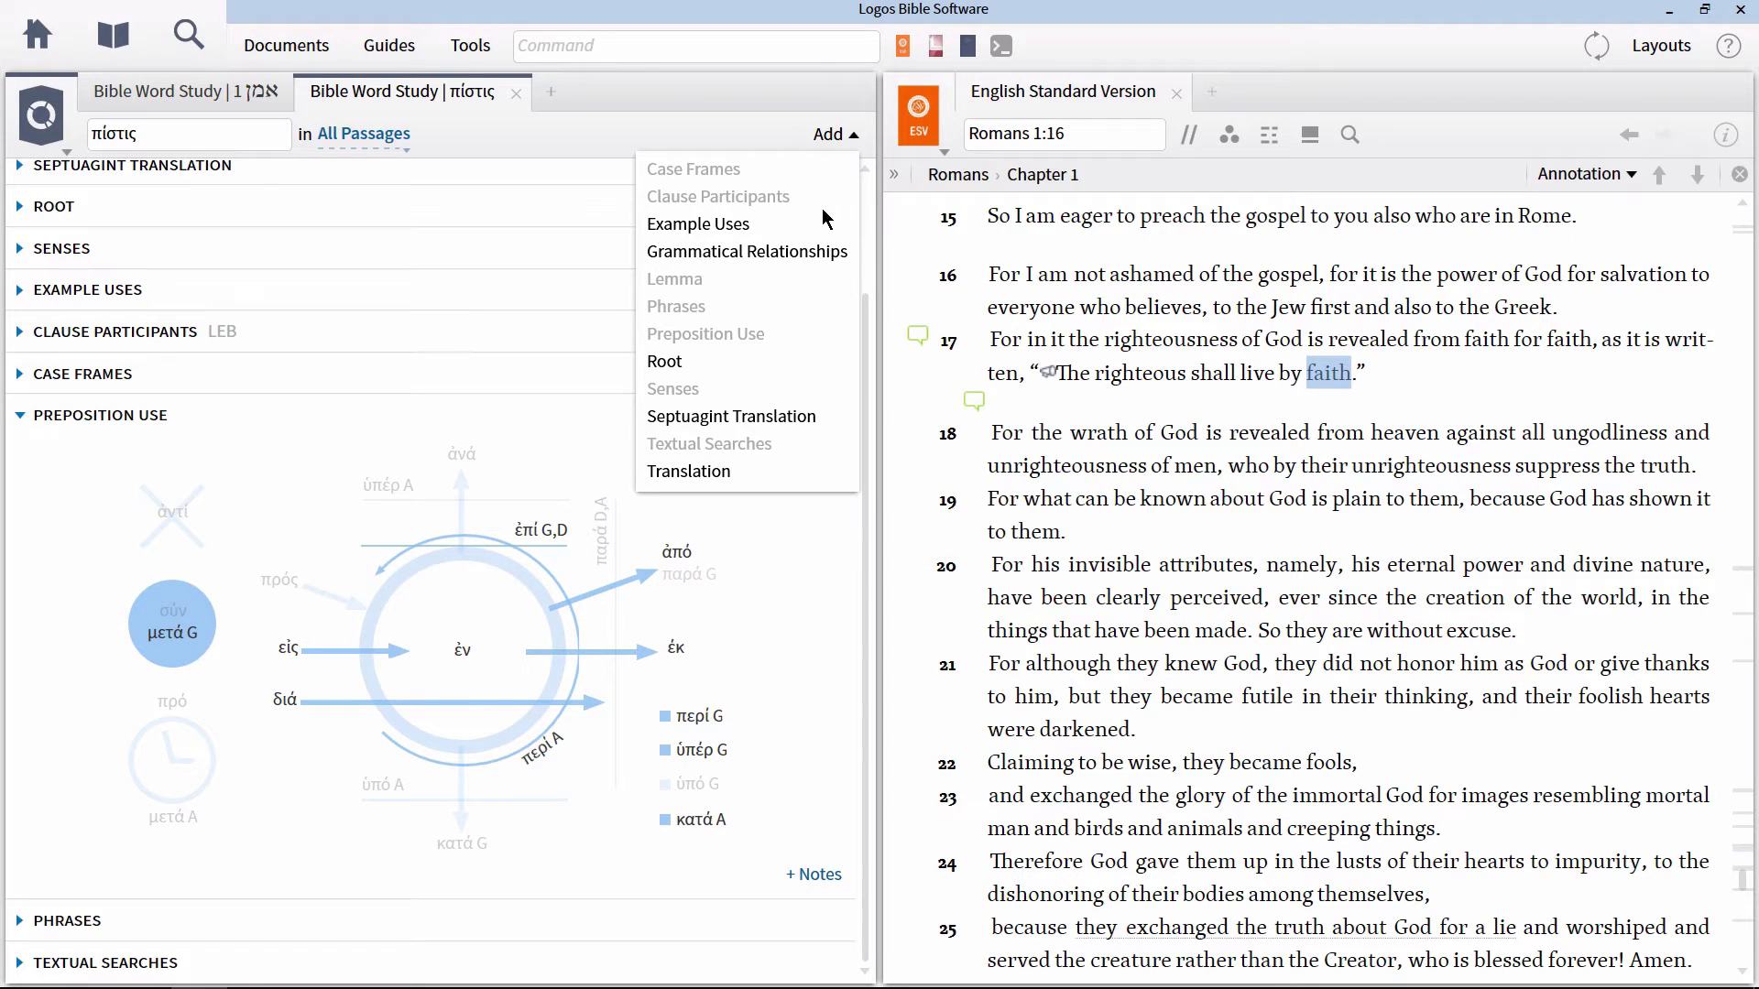
pyautogui.click(785, 255)
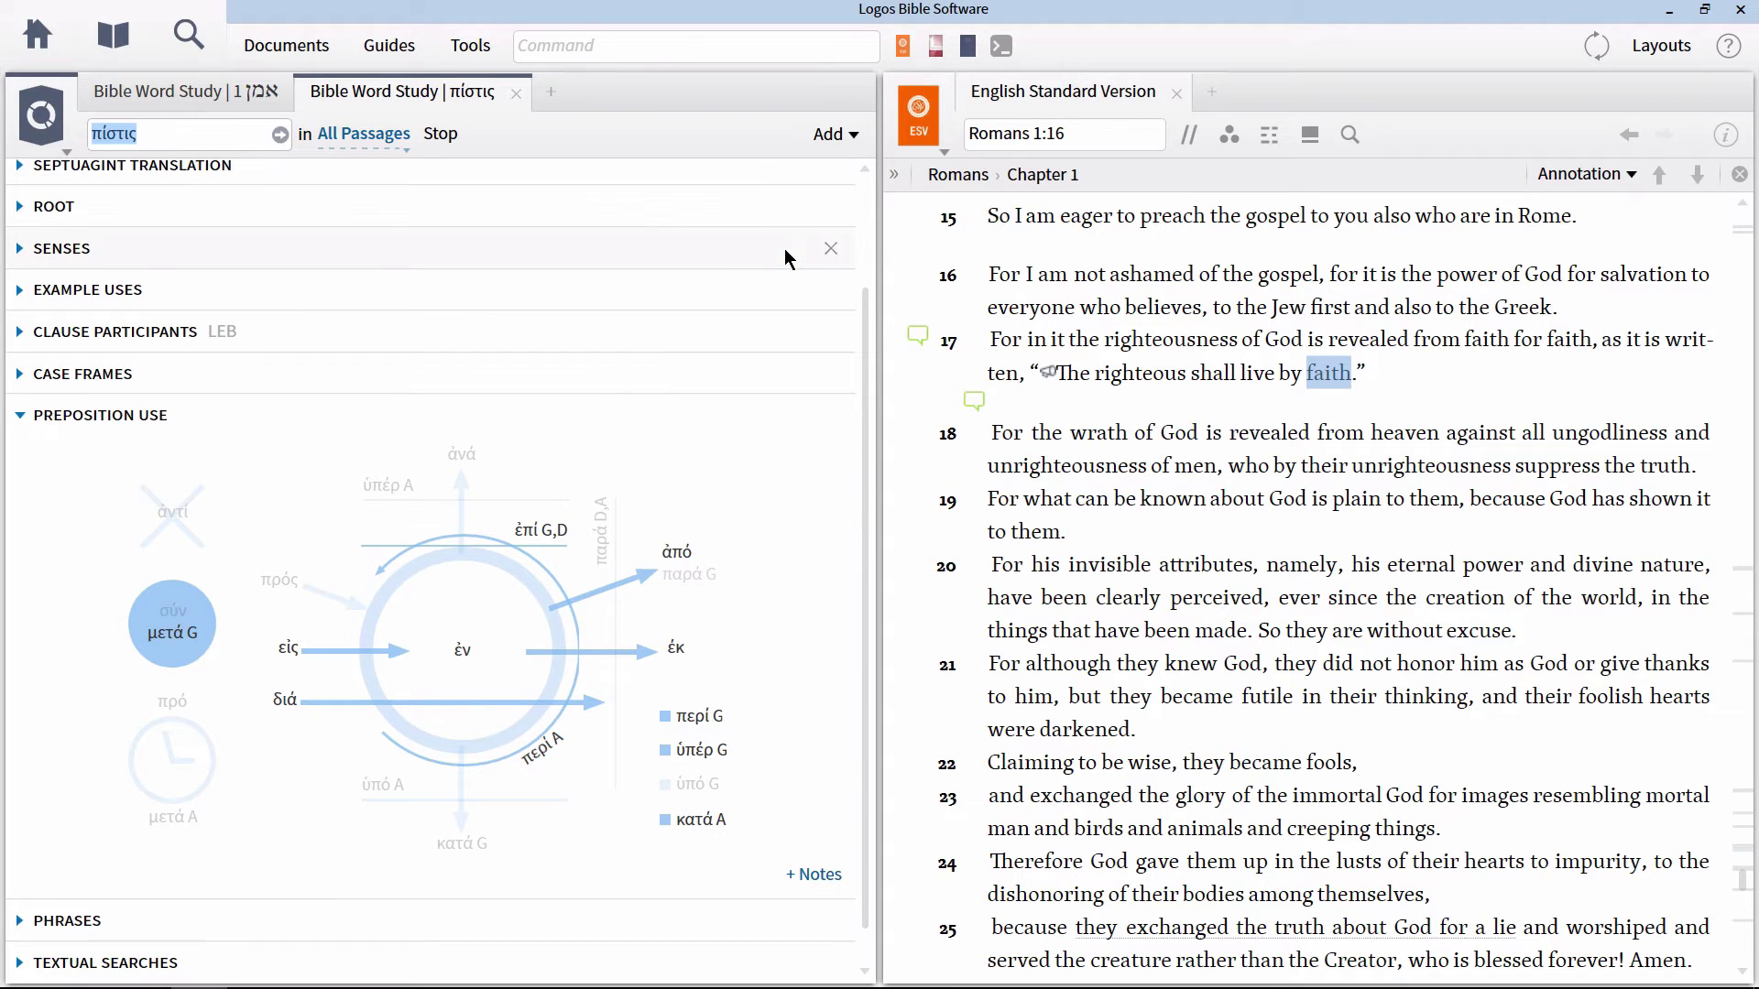
pyautogui.moveTo(865, 320); pyautogui.dragTo(870, 435)
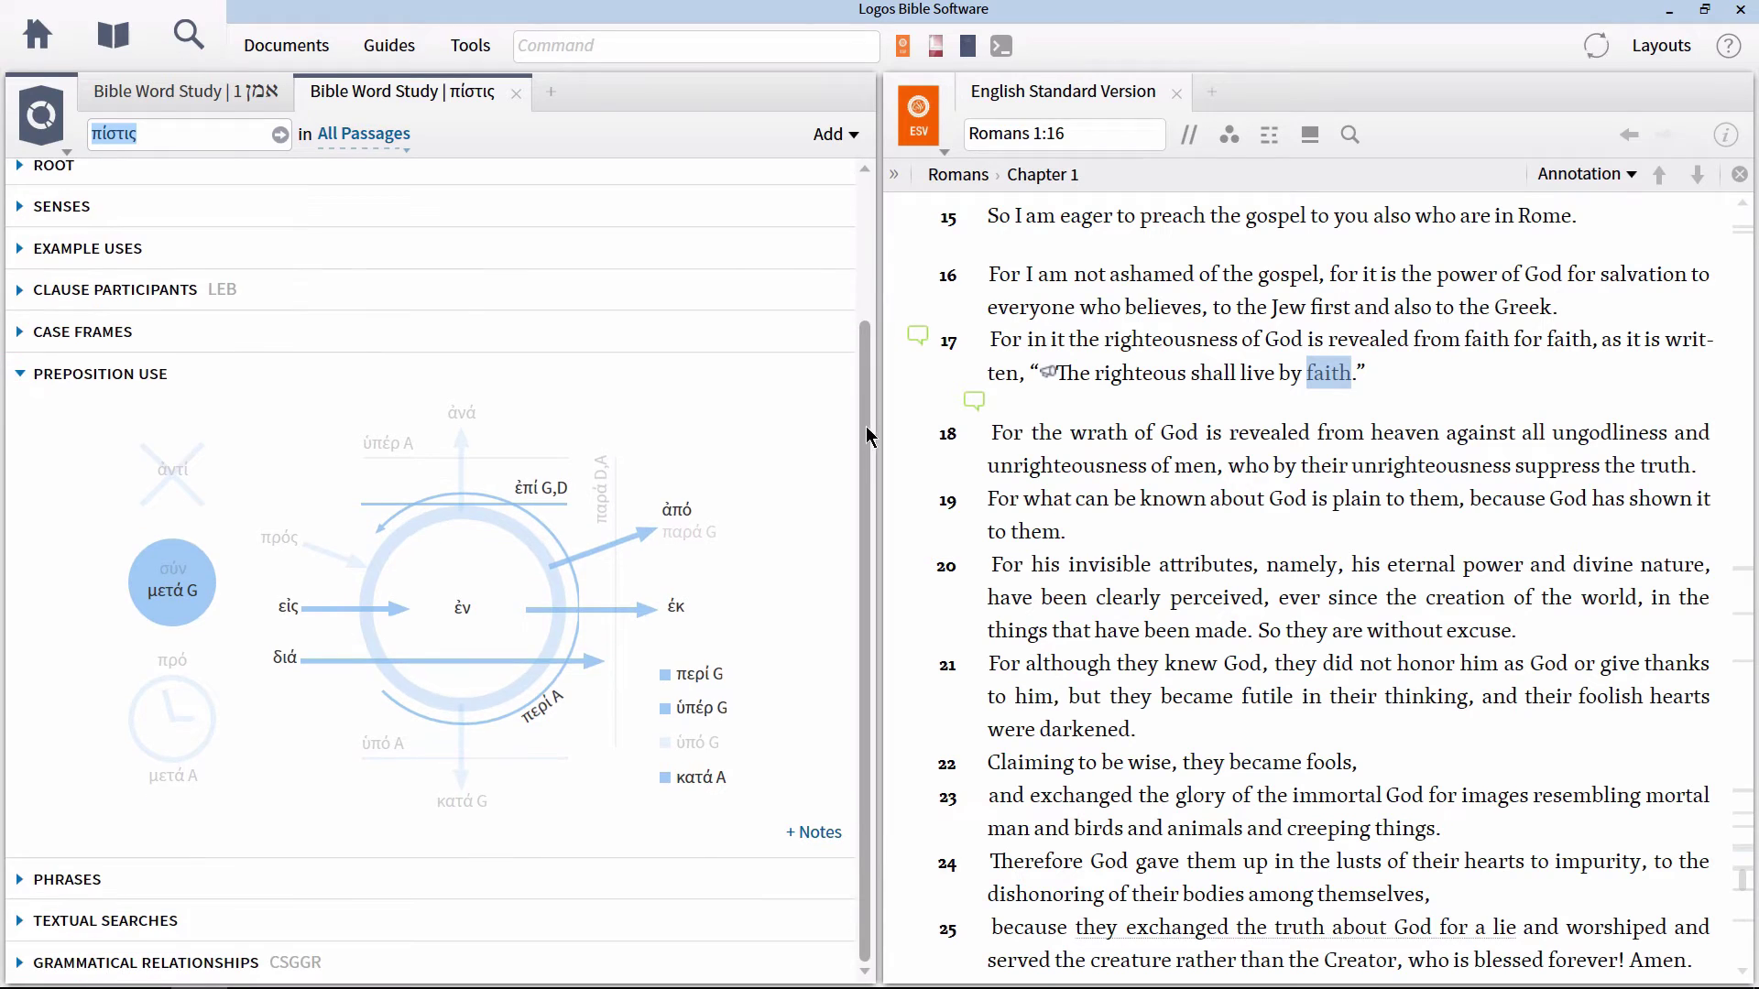
pyautogui.click(344, 964)
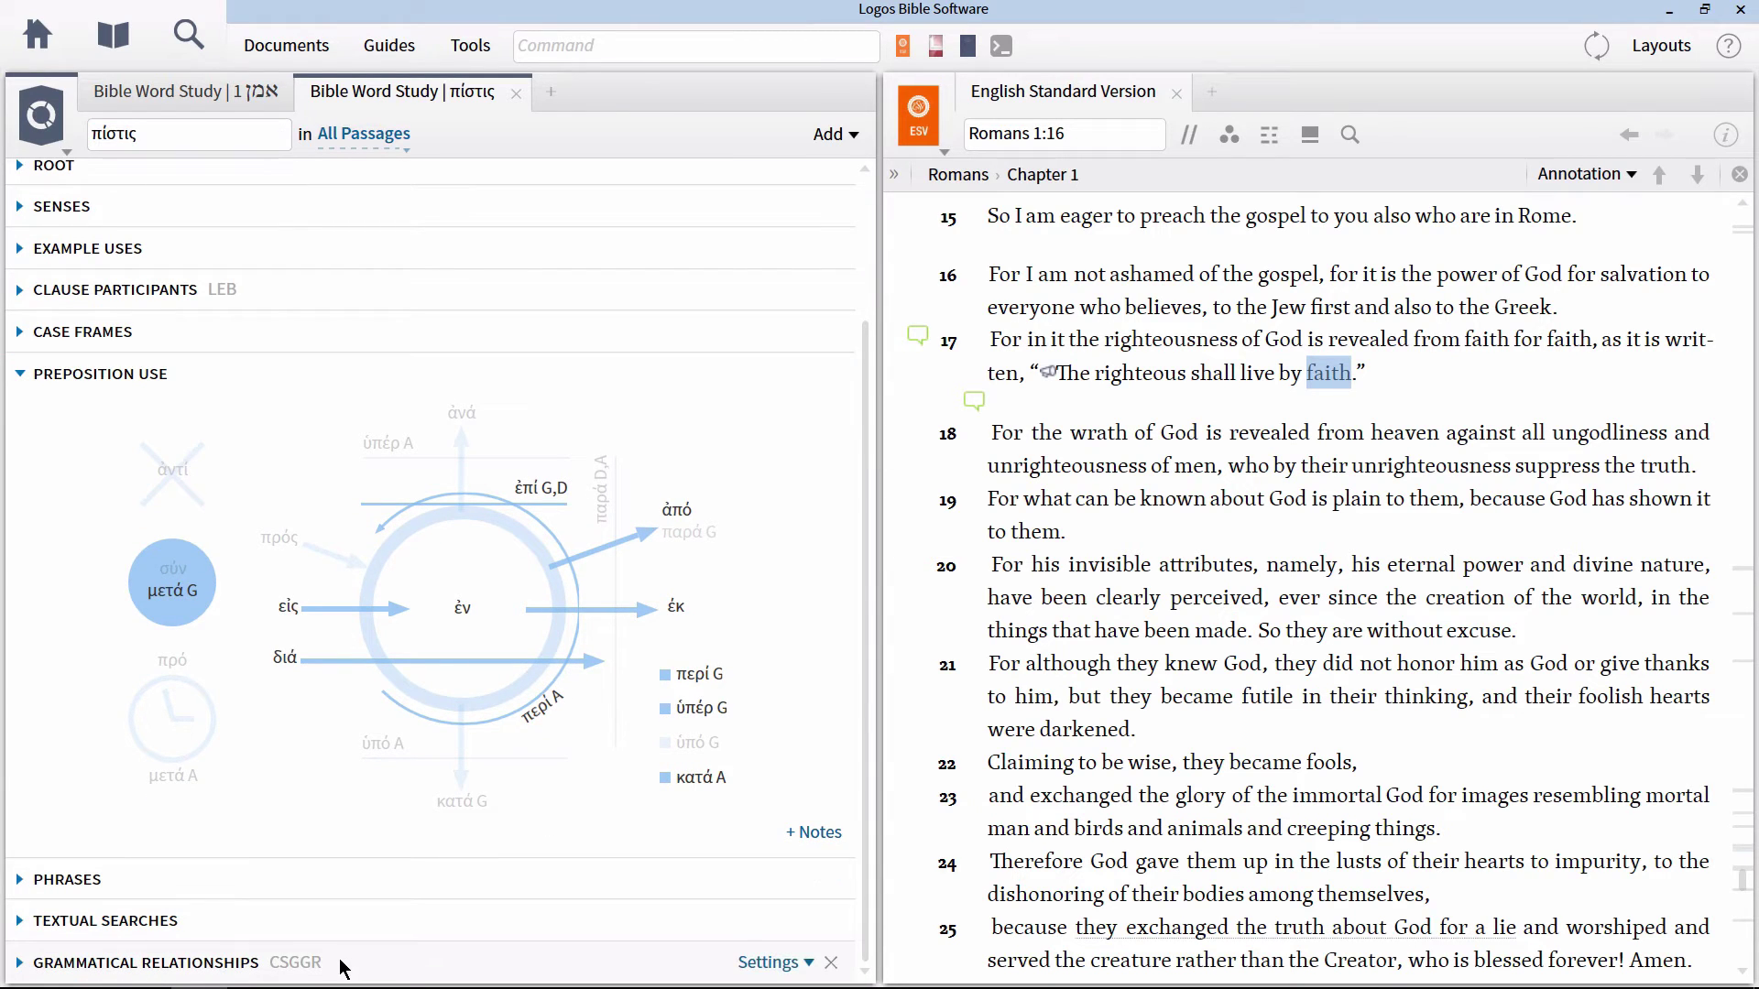
pyautogui.click(867, 776)
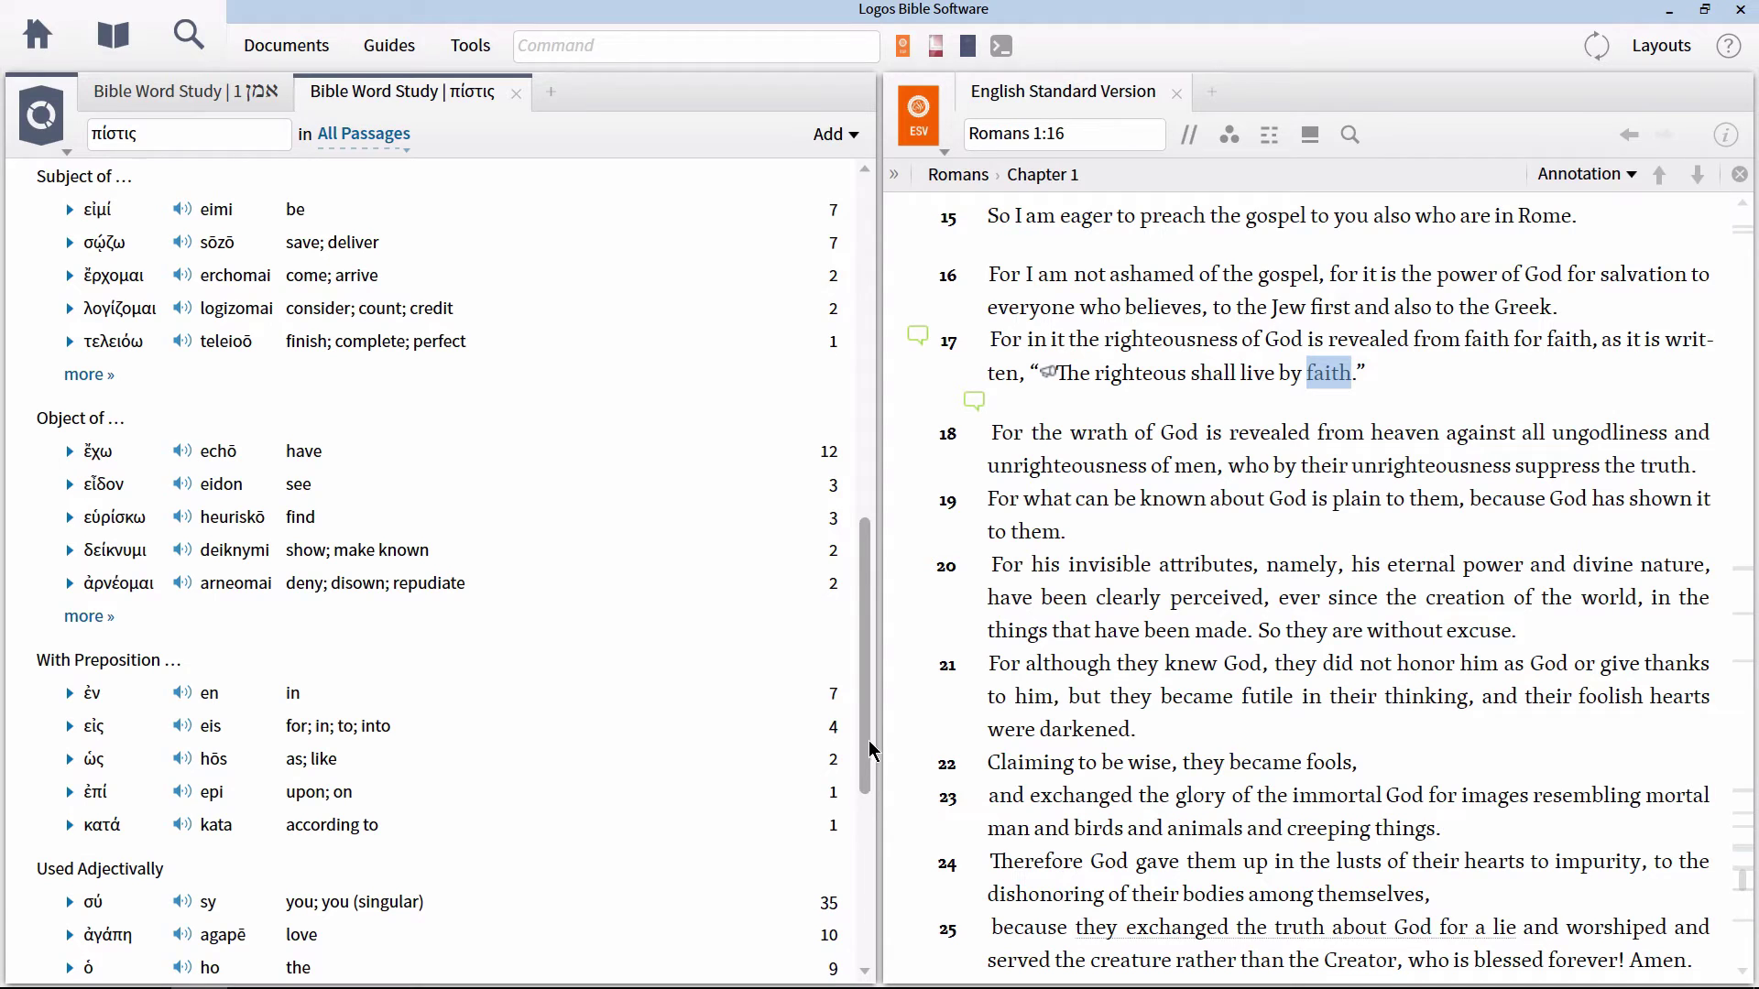
# - List the 20 genitive διά ('through') passages for πίστις across all passages, starting with Romans 1:12
pyautogui.moveTo(868, 751); pyautogui.dragTo(908, 983)
pyautogui.moveTo(898, 908); pyautogui.dragTo(877, 710)
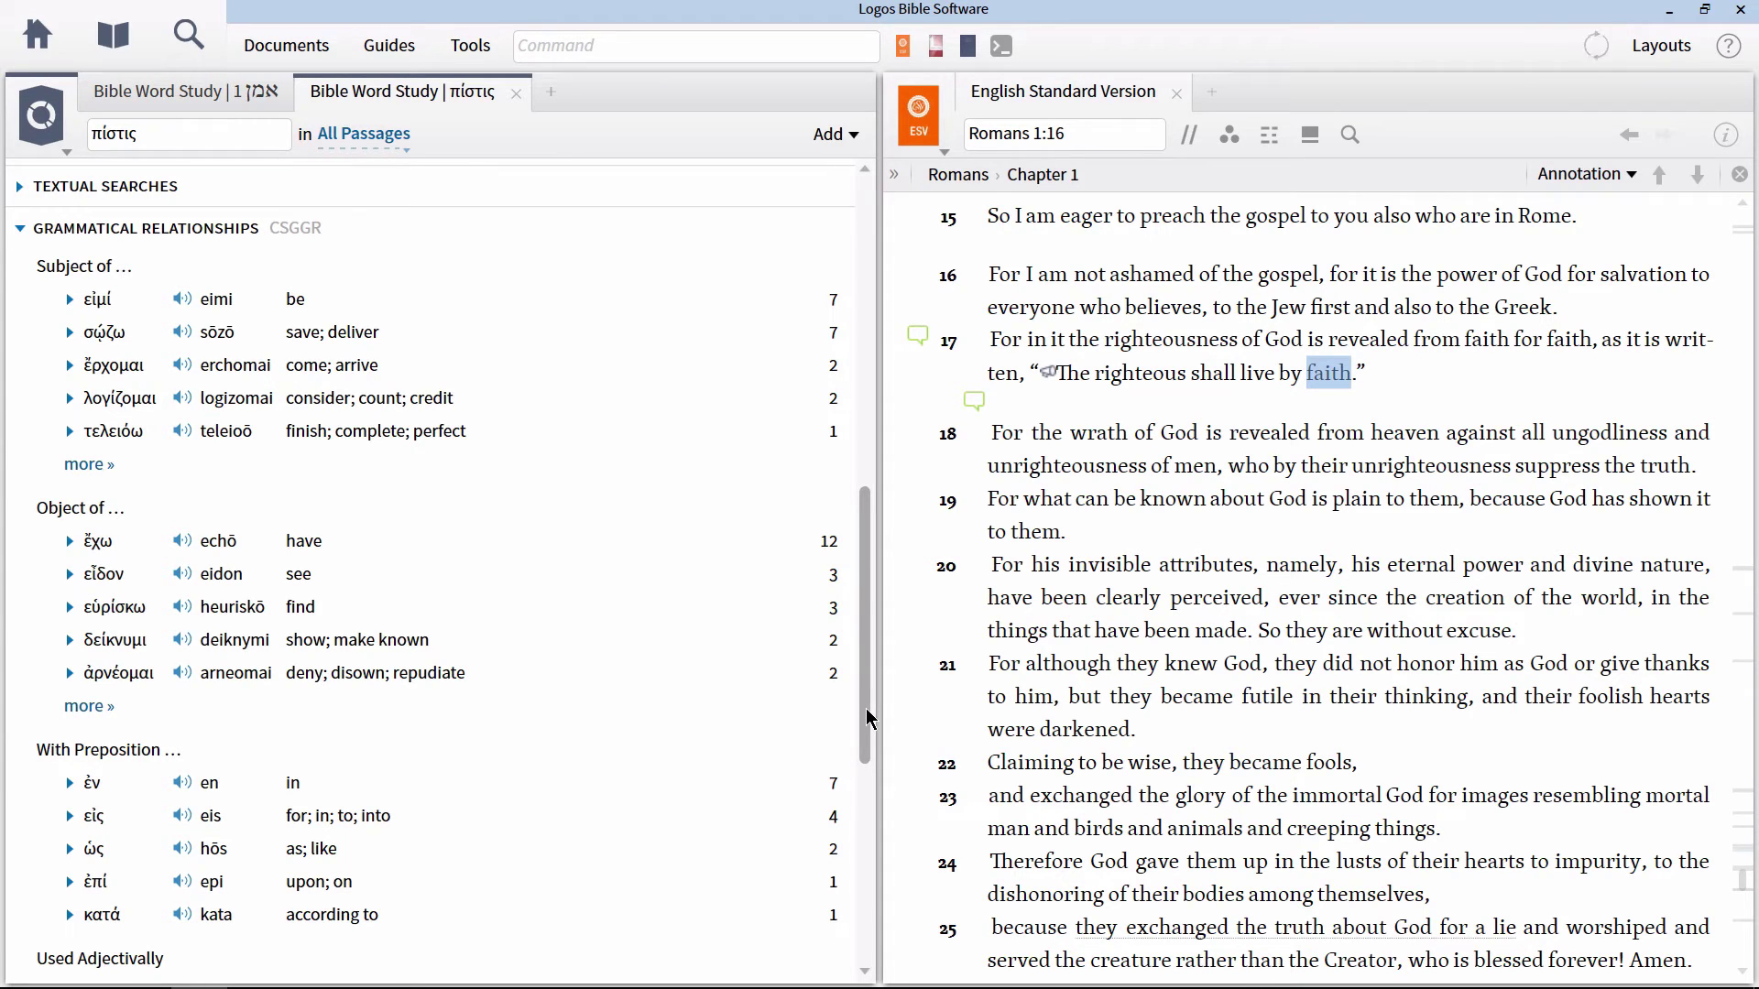
pyautogui.moveTo(871, 719); pyautogui.dragTo(843, 527)
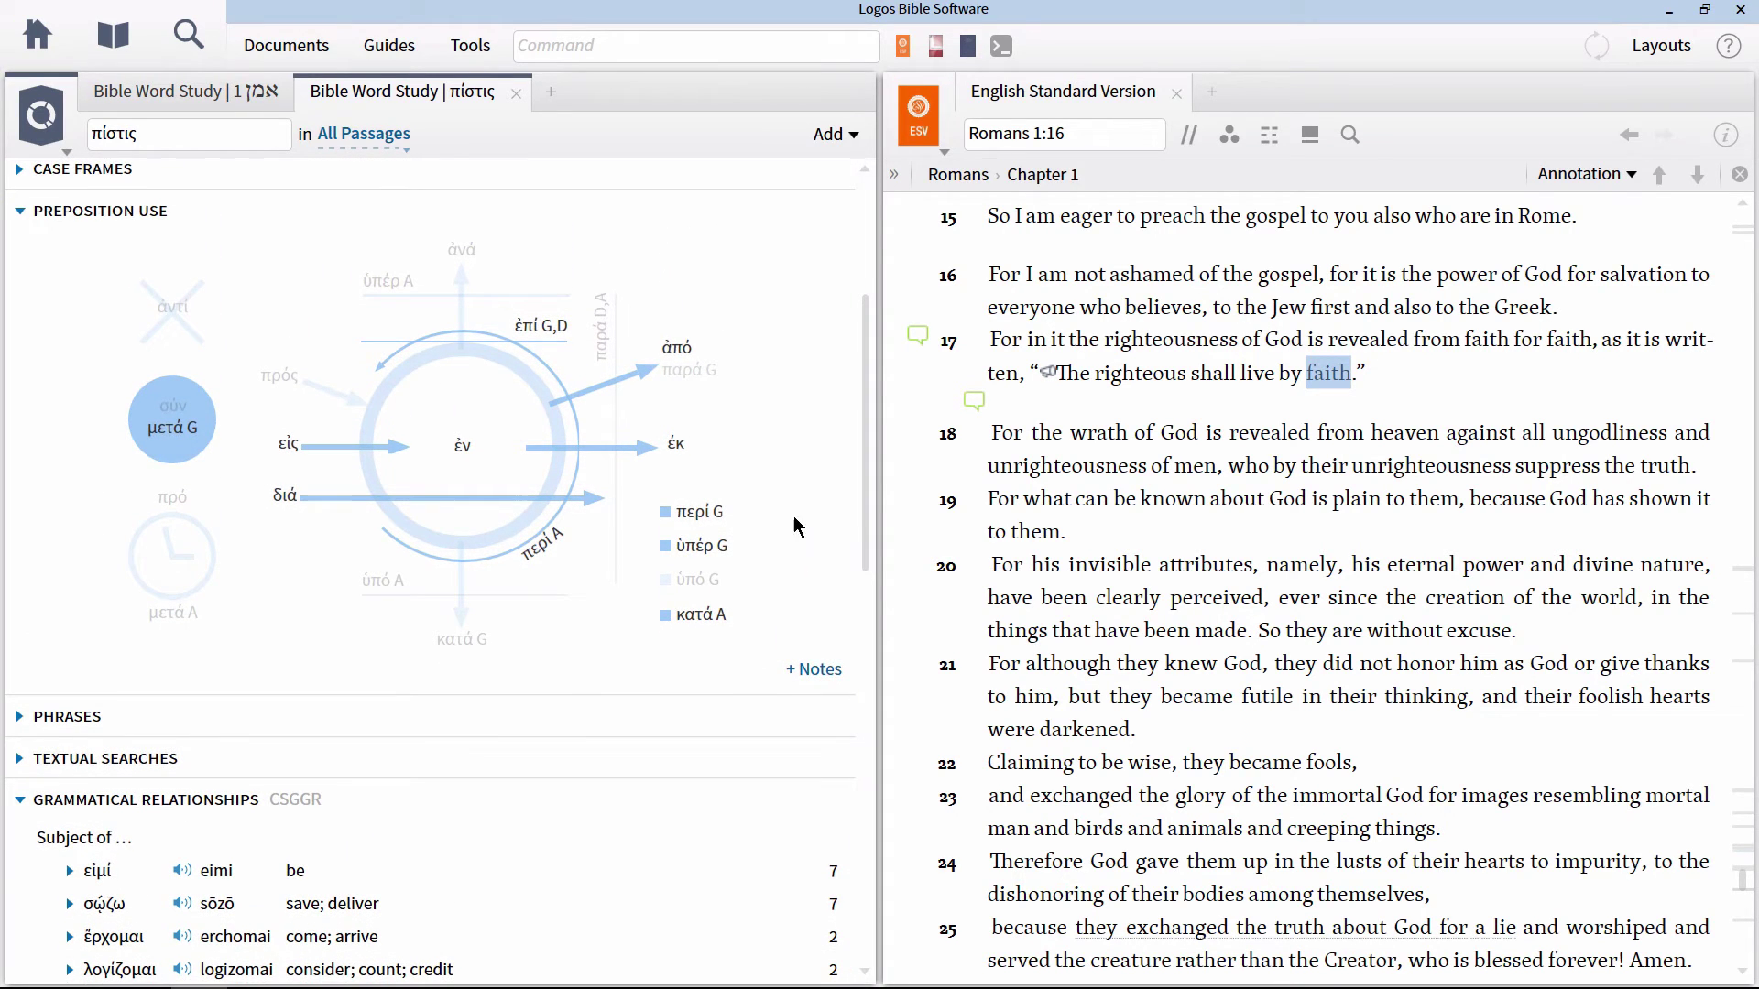
pyautogui.click(285, 497)
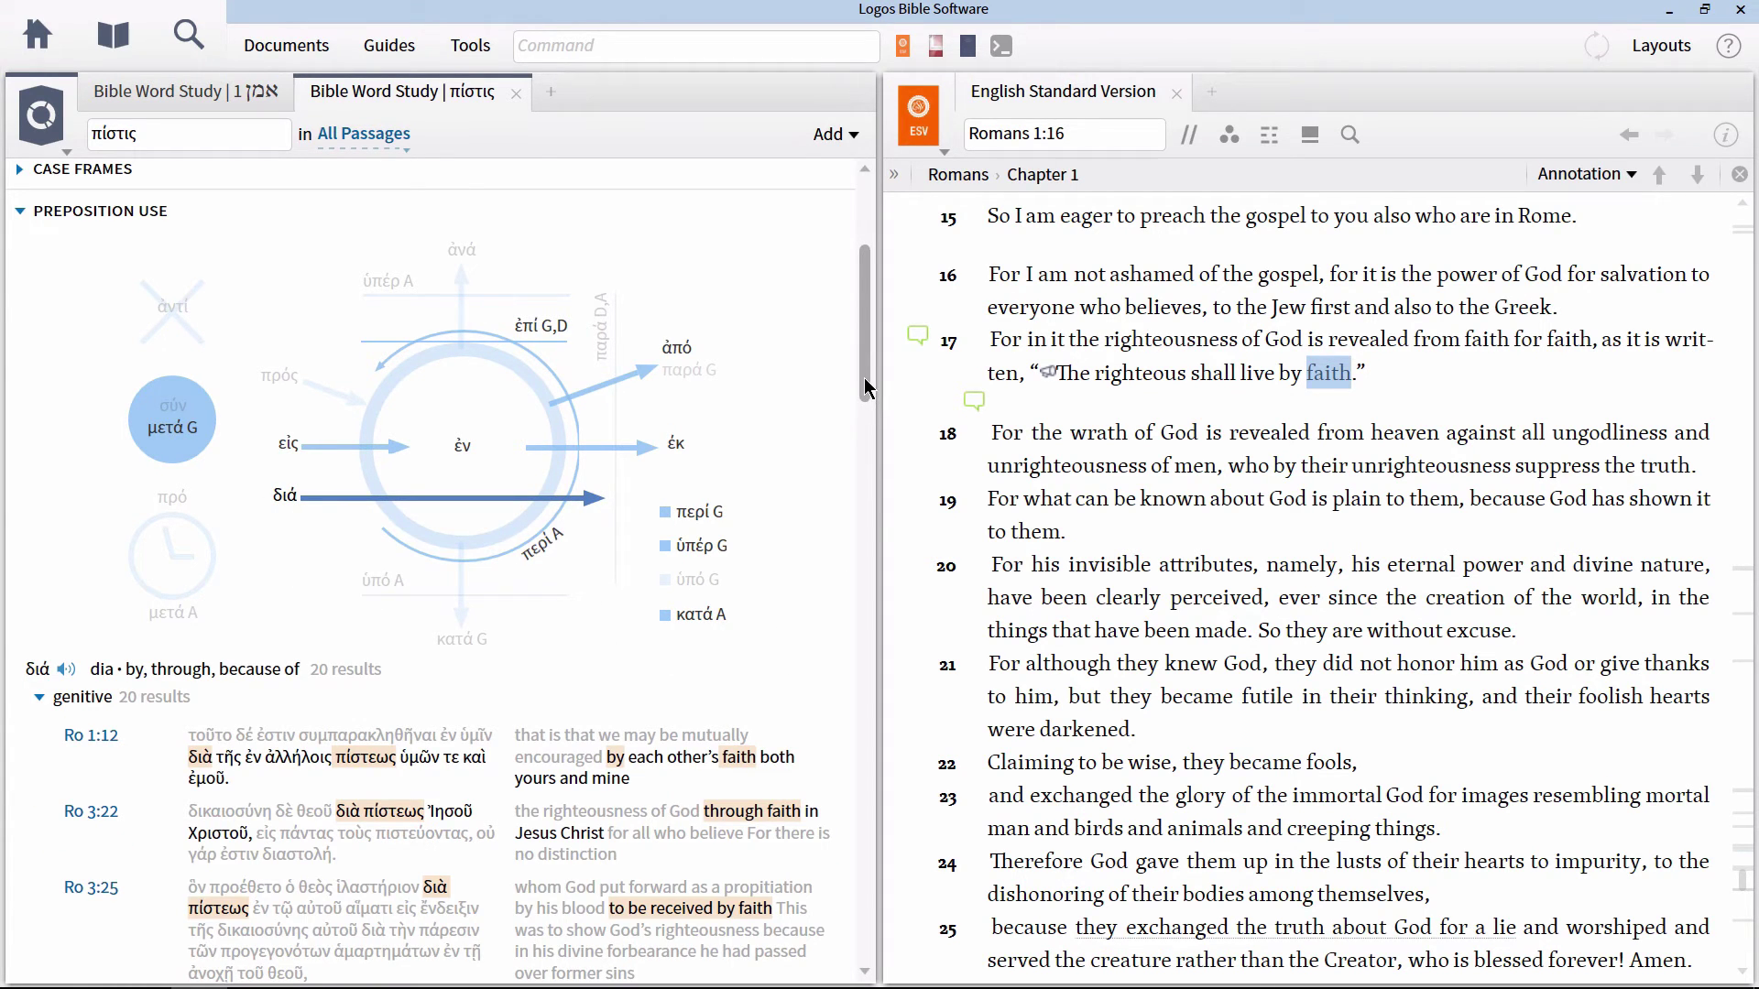
pyautogui.moveTo(865, 386)
pyautogui.mouseDown()
pyautogui.moveTo(870, 613)
pyautogui.moveTo(869, 357)
pyautogui.mouseUp()
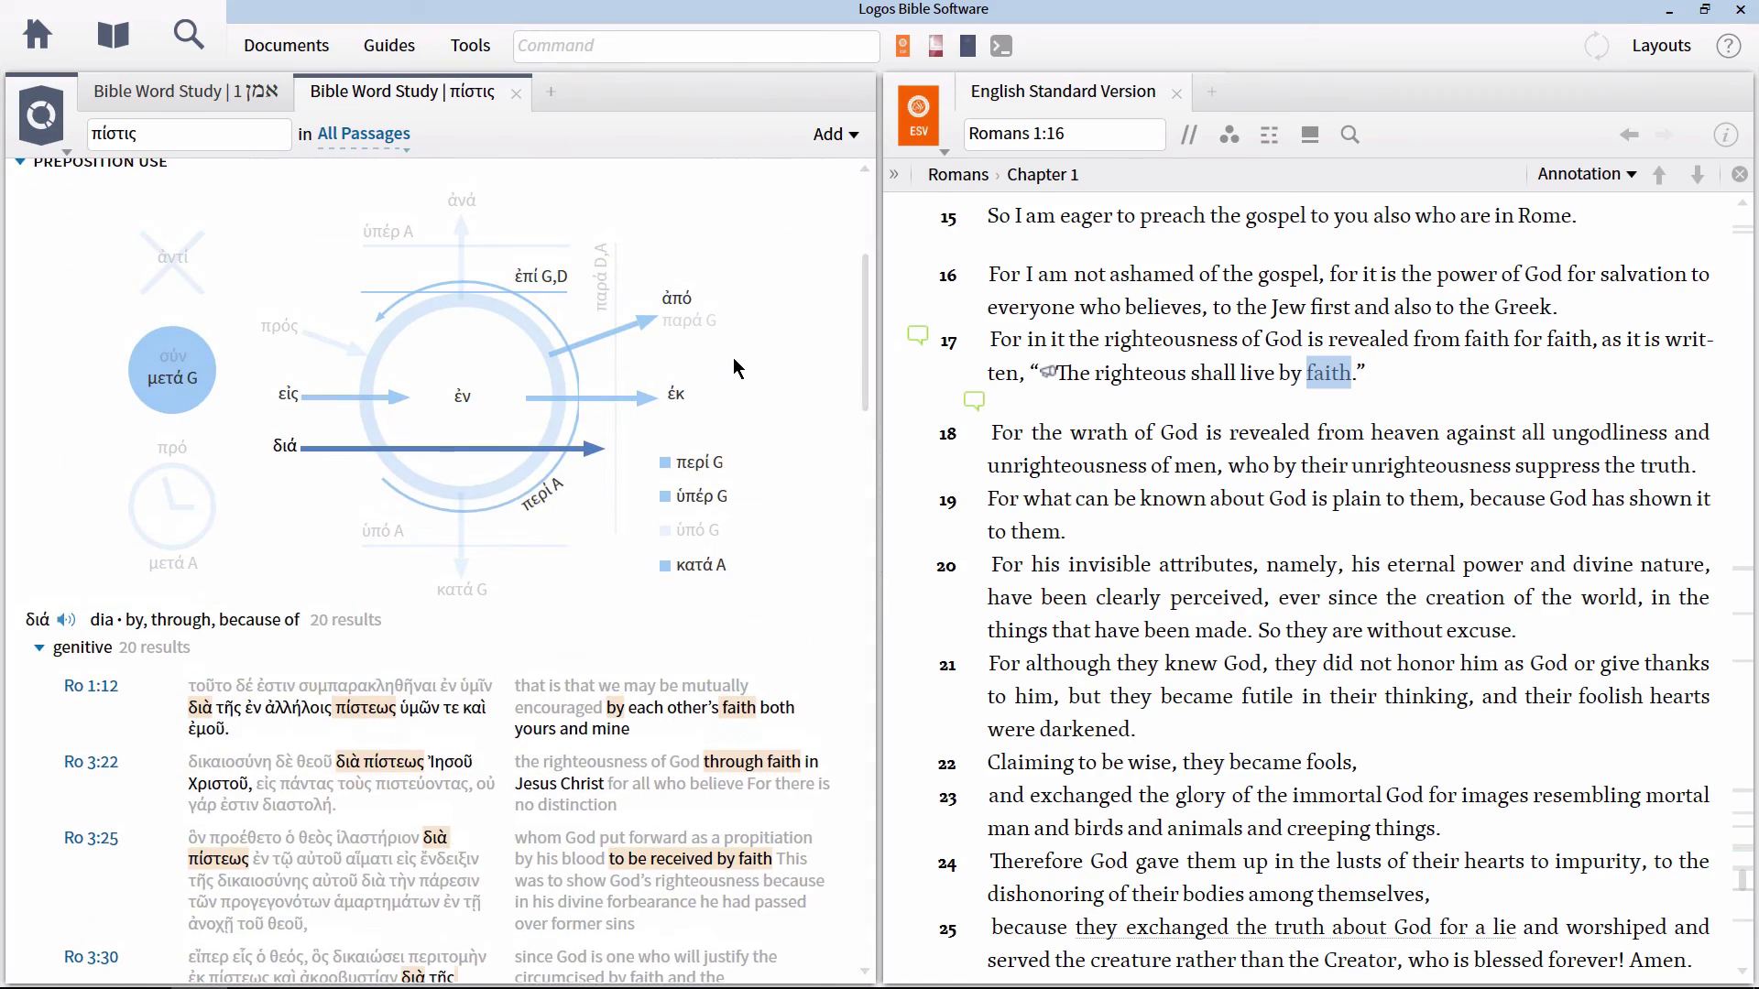
# - Limit the πίστις word study's passage range to the Pauline Epistles
pyautogui.click(389, 145)
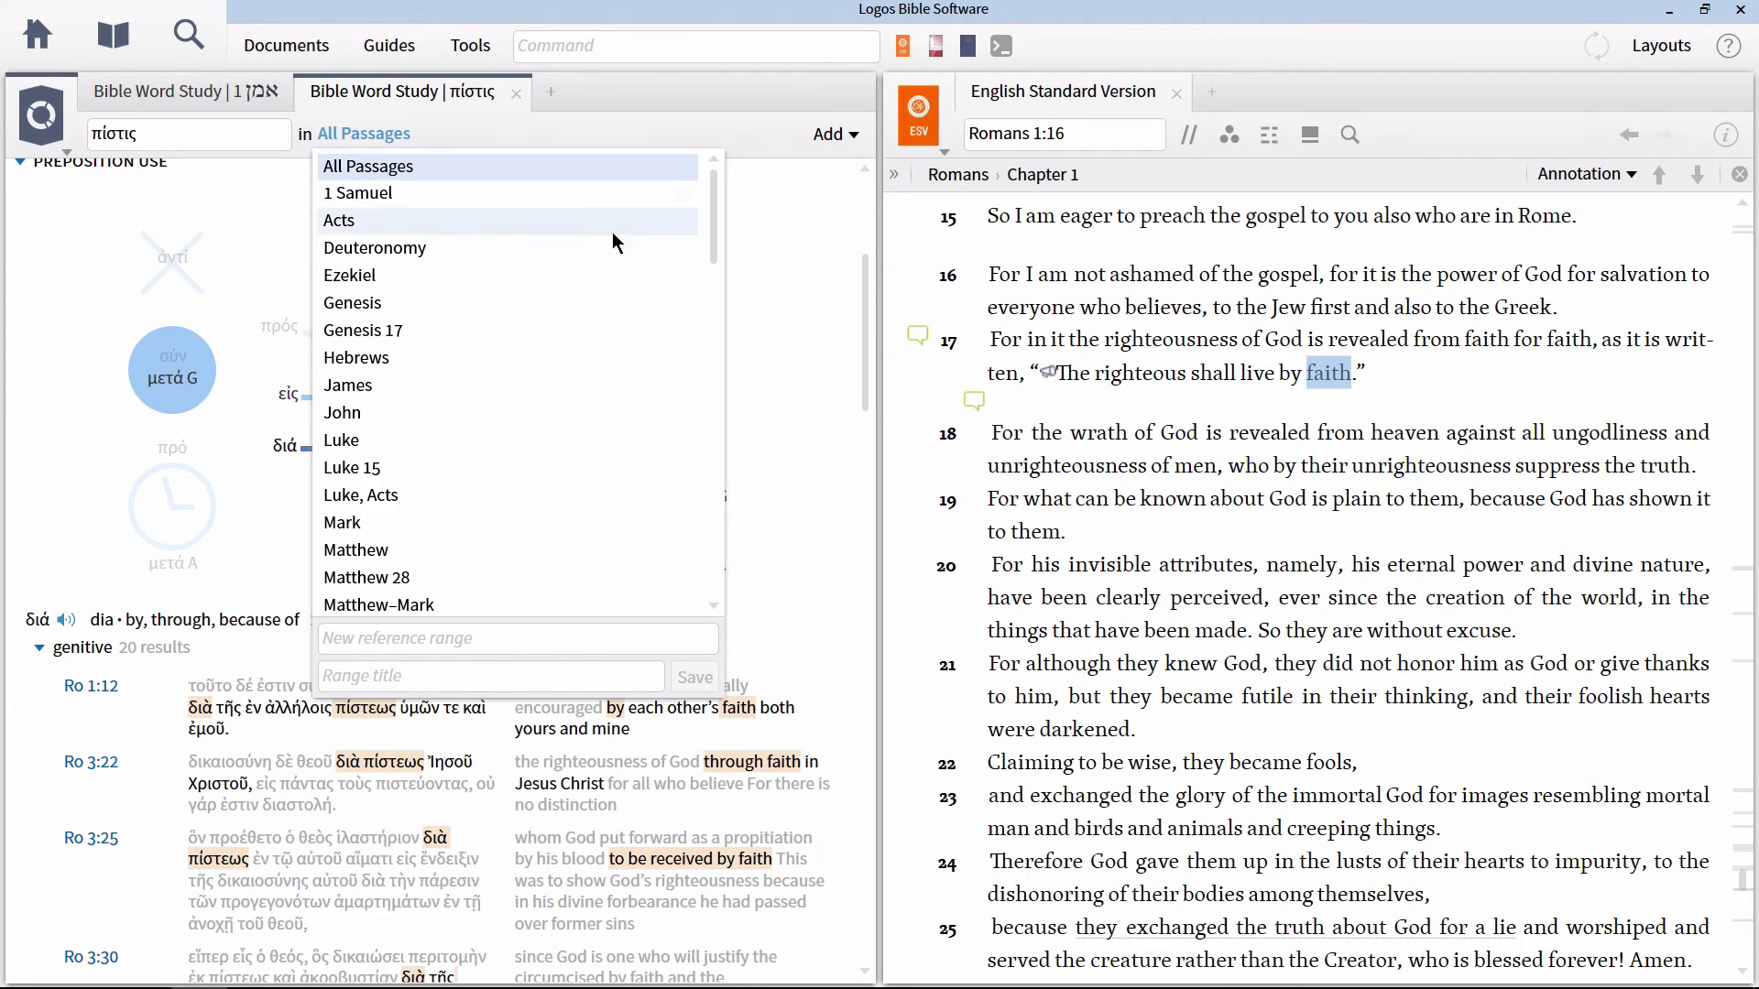
pyautogui.moveTo(694, 248)
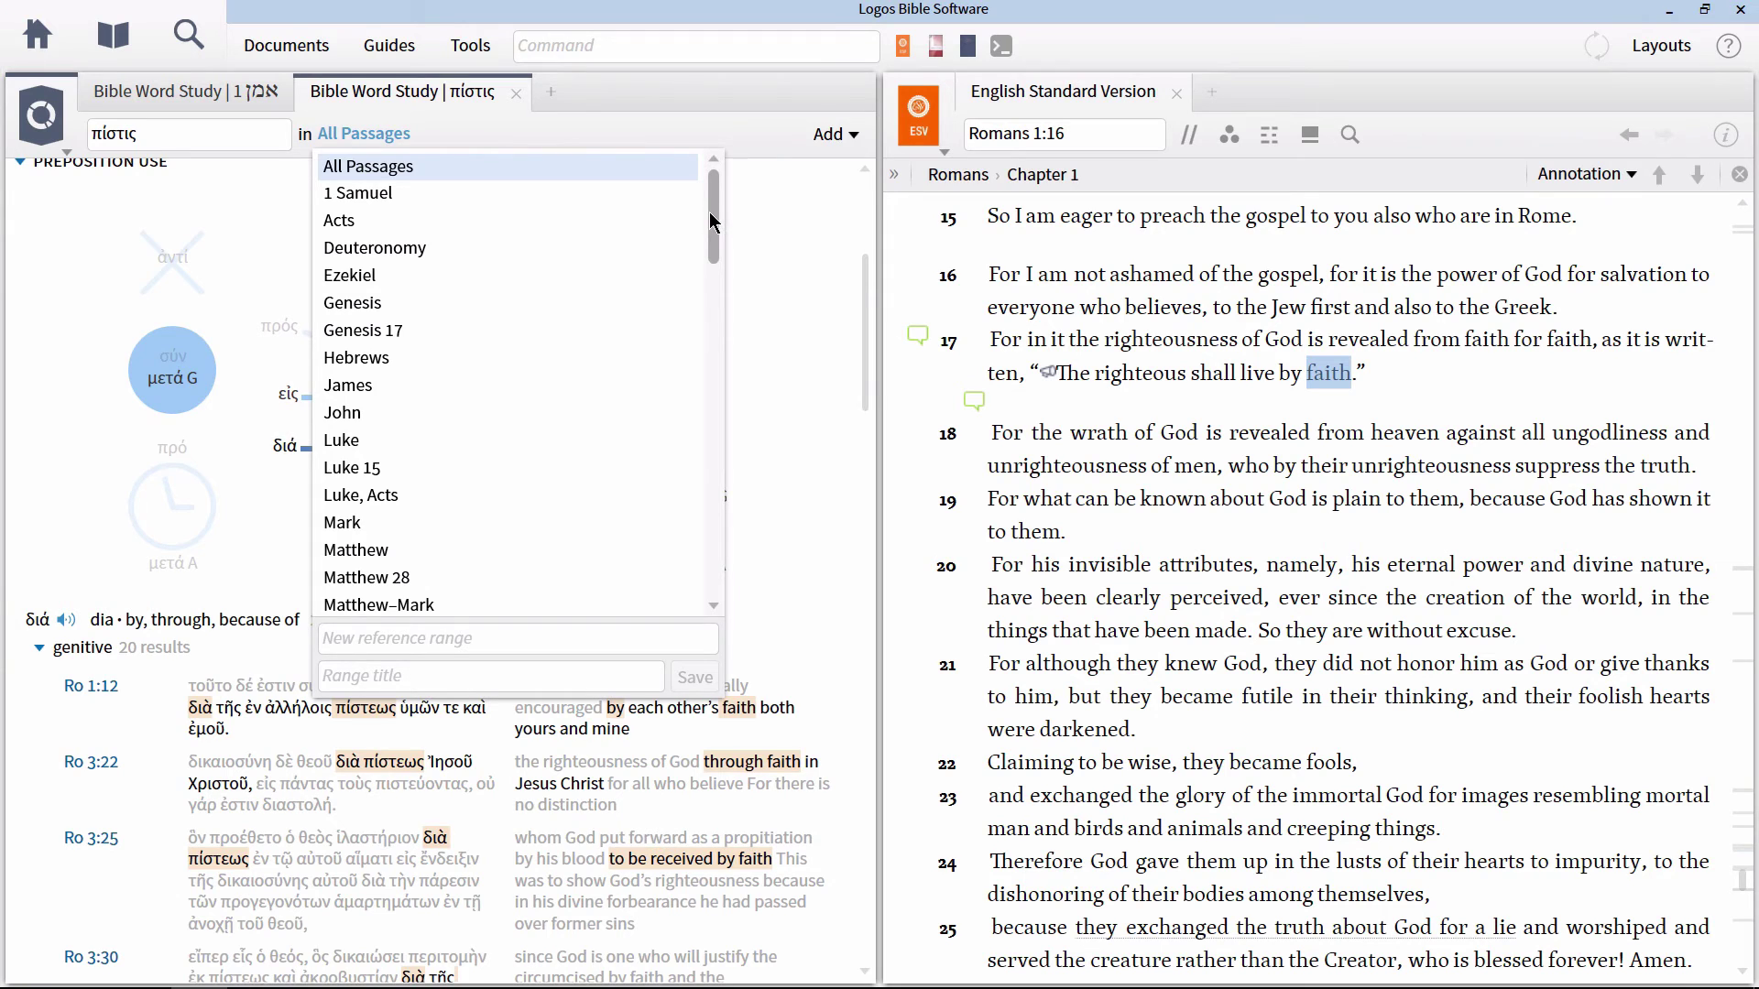
pyautogui.moveTo(713, 222); pyautogui.dragTo(729, 396)
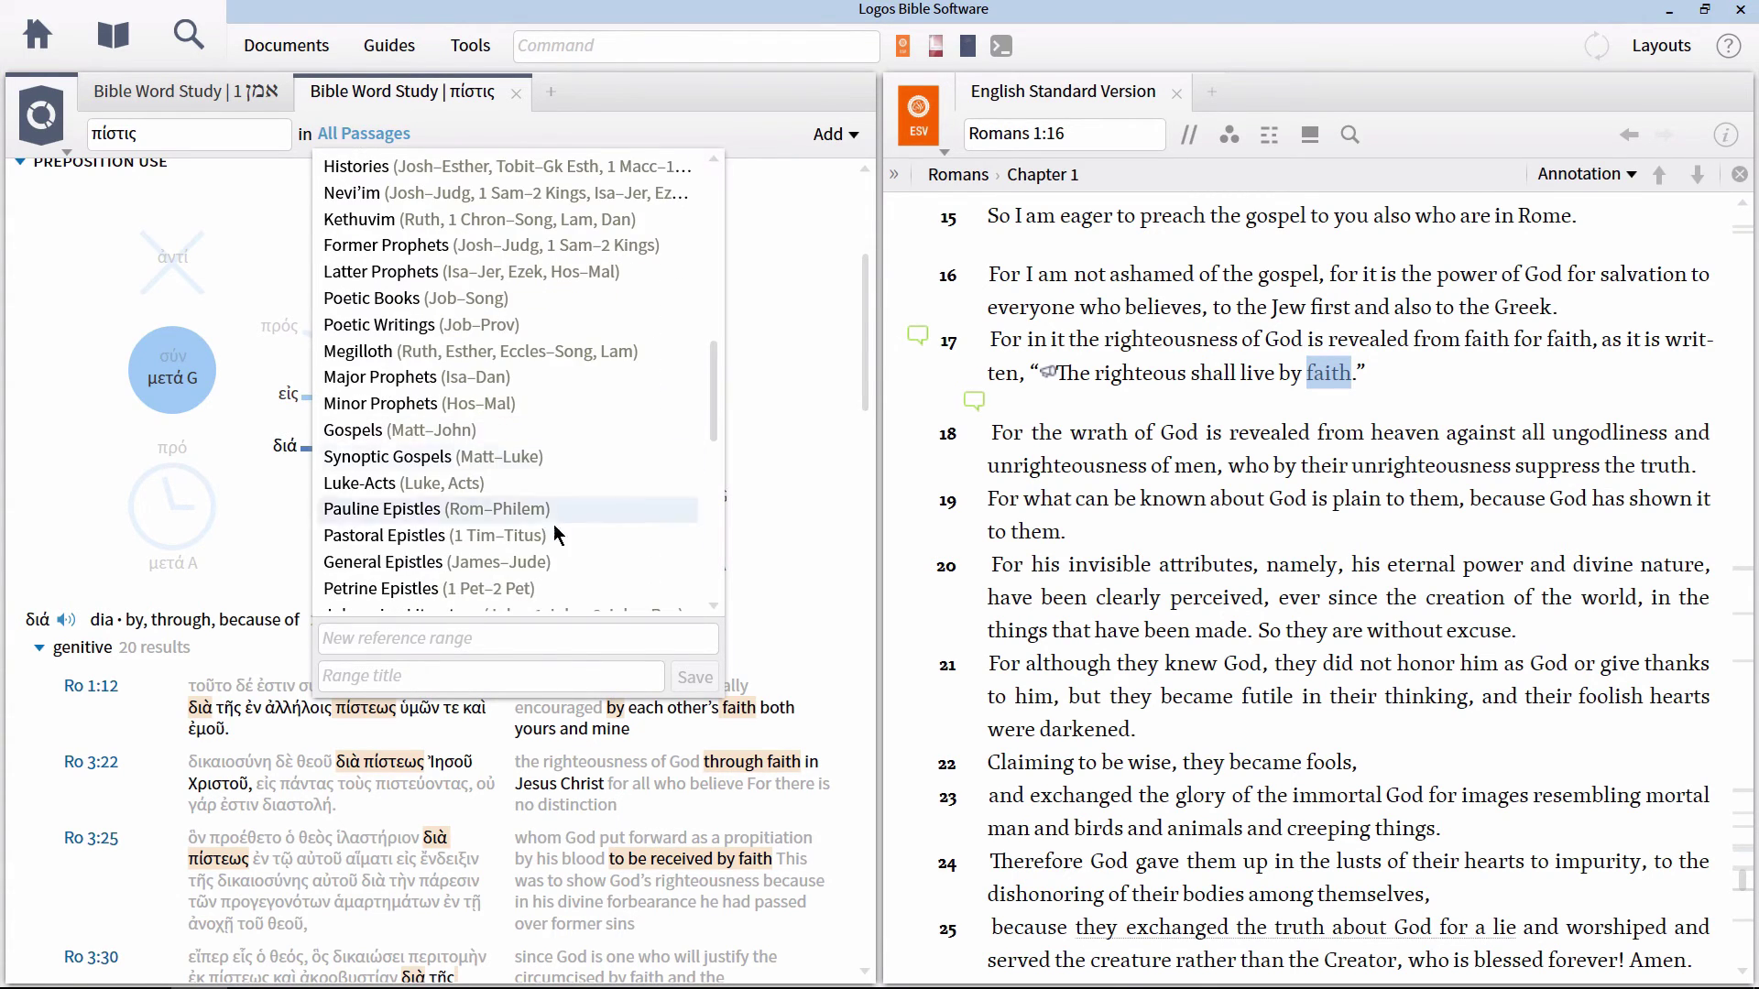
pyautogui.click(450, 510)
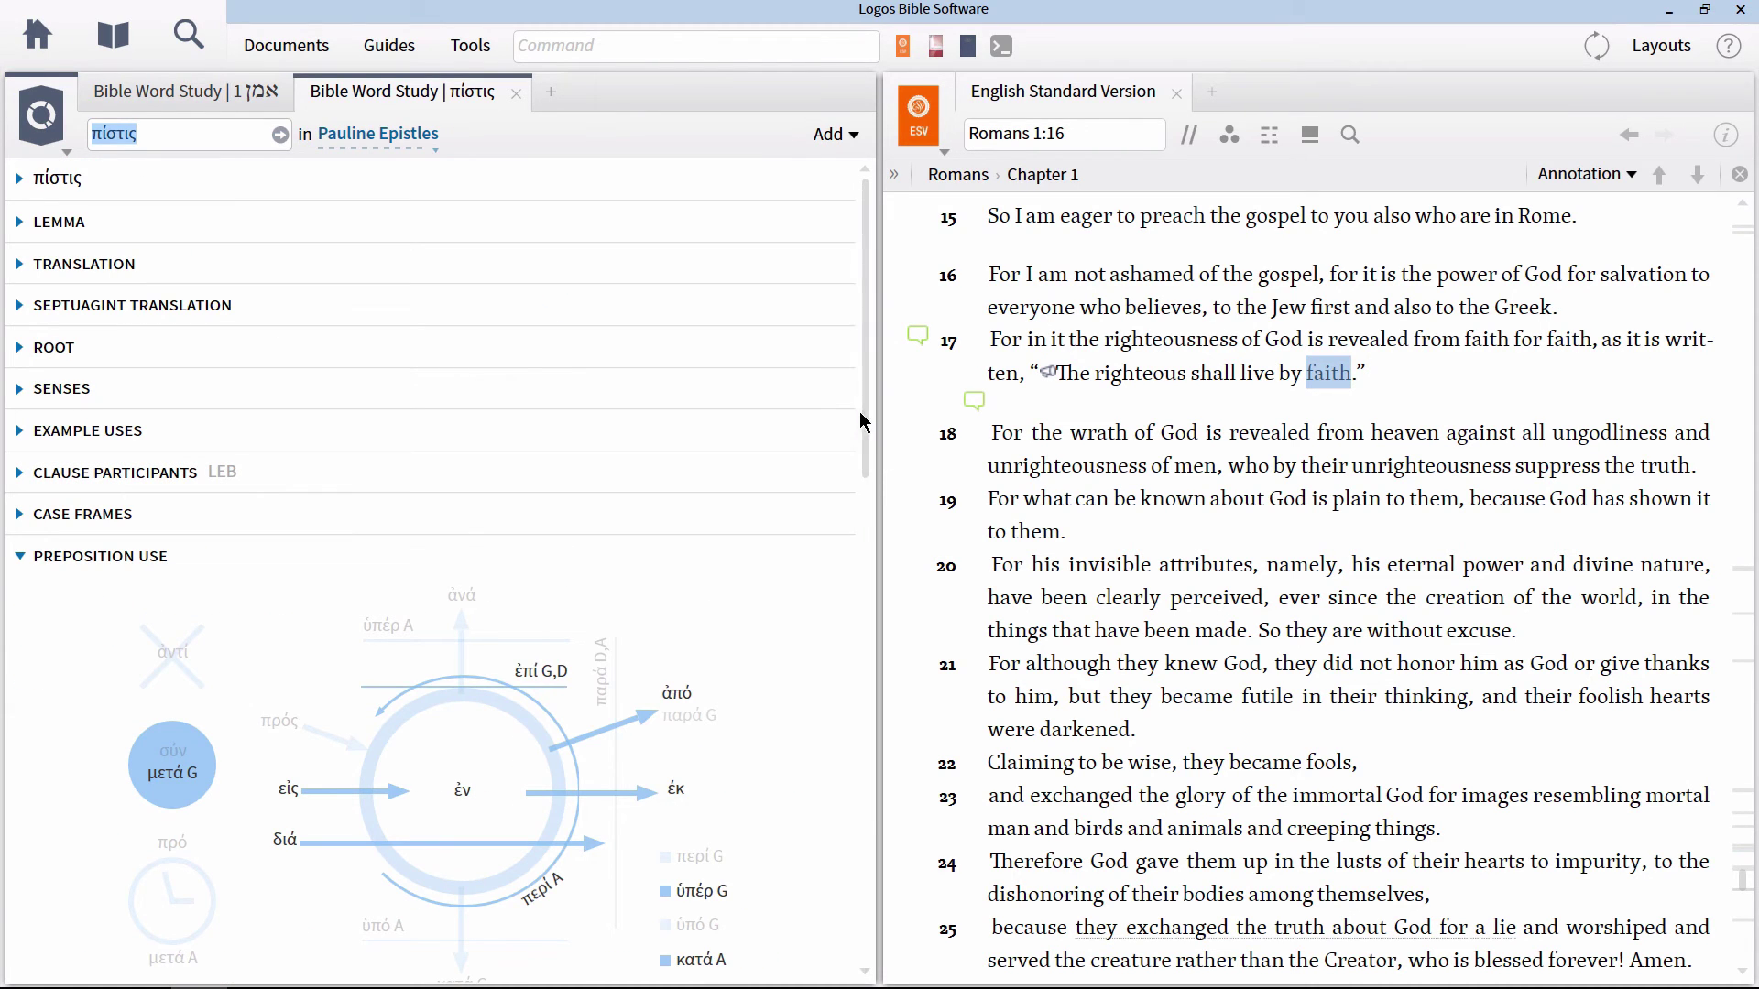
# - Show the 16 genitive διά results in Paul, through 2 Timothy 3:15
pyautogui.moveTo(861, 422); pyautogui.dragTo(864, 555)
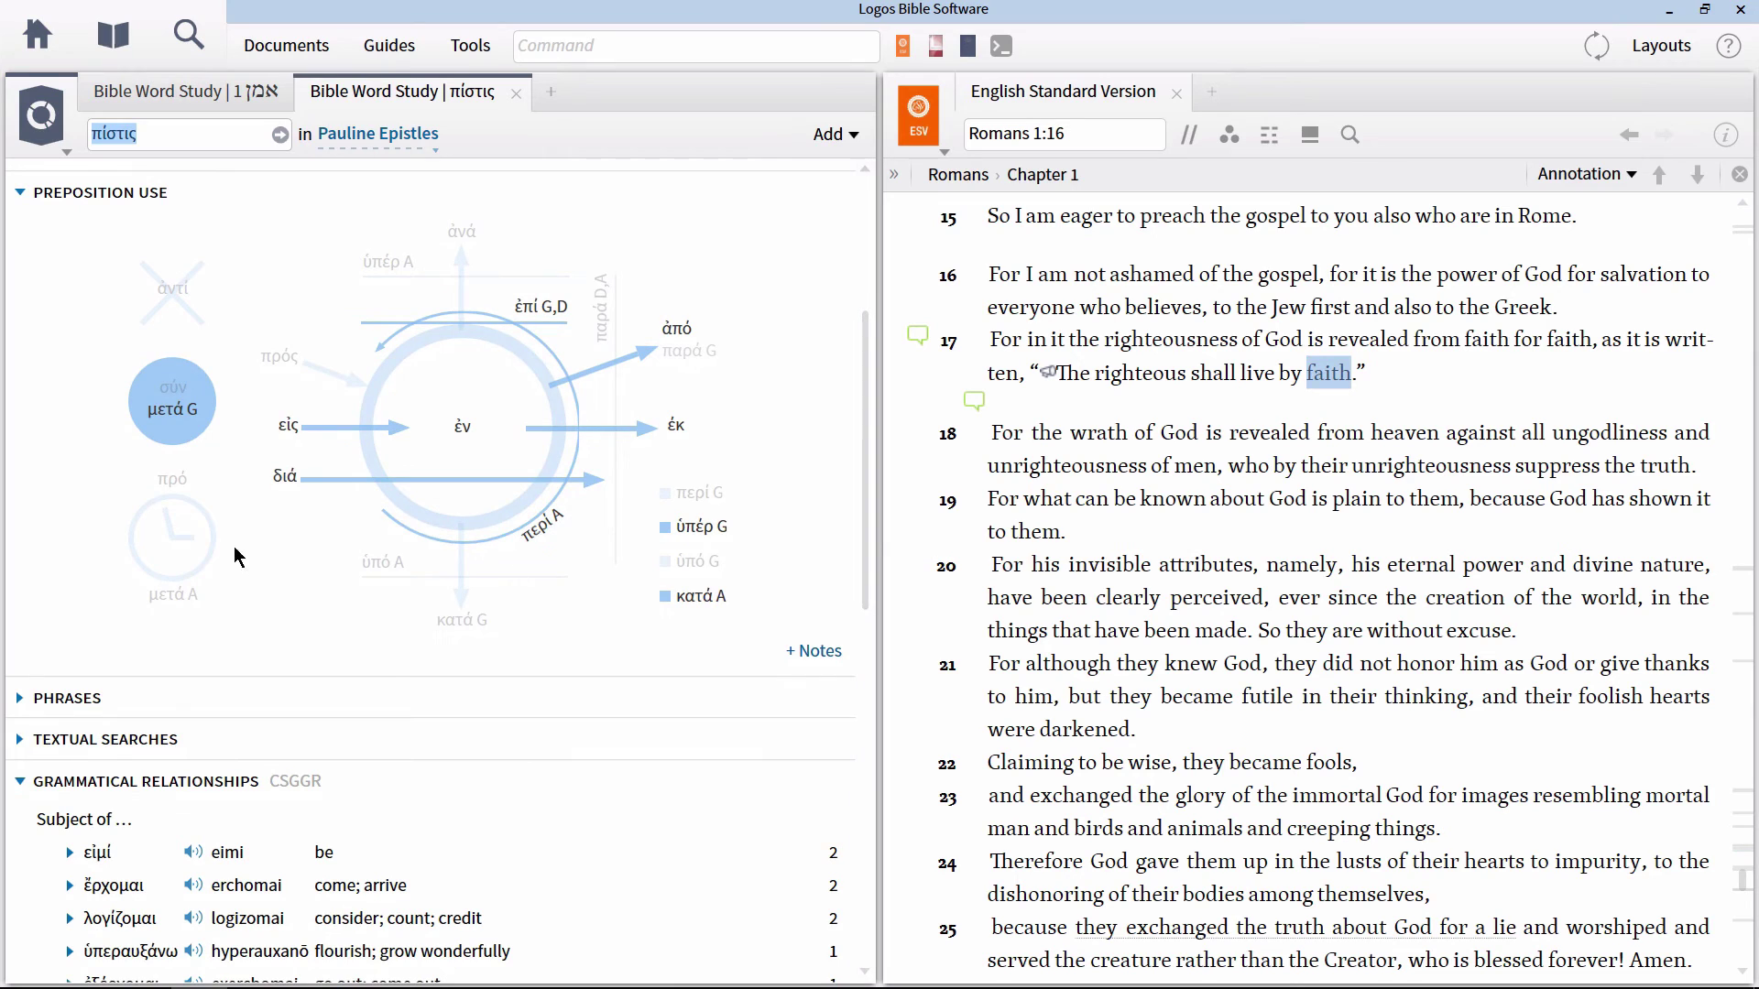
pyautogui.click(283, 484)
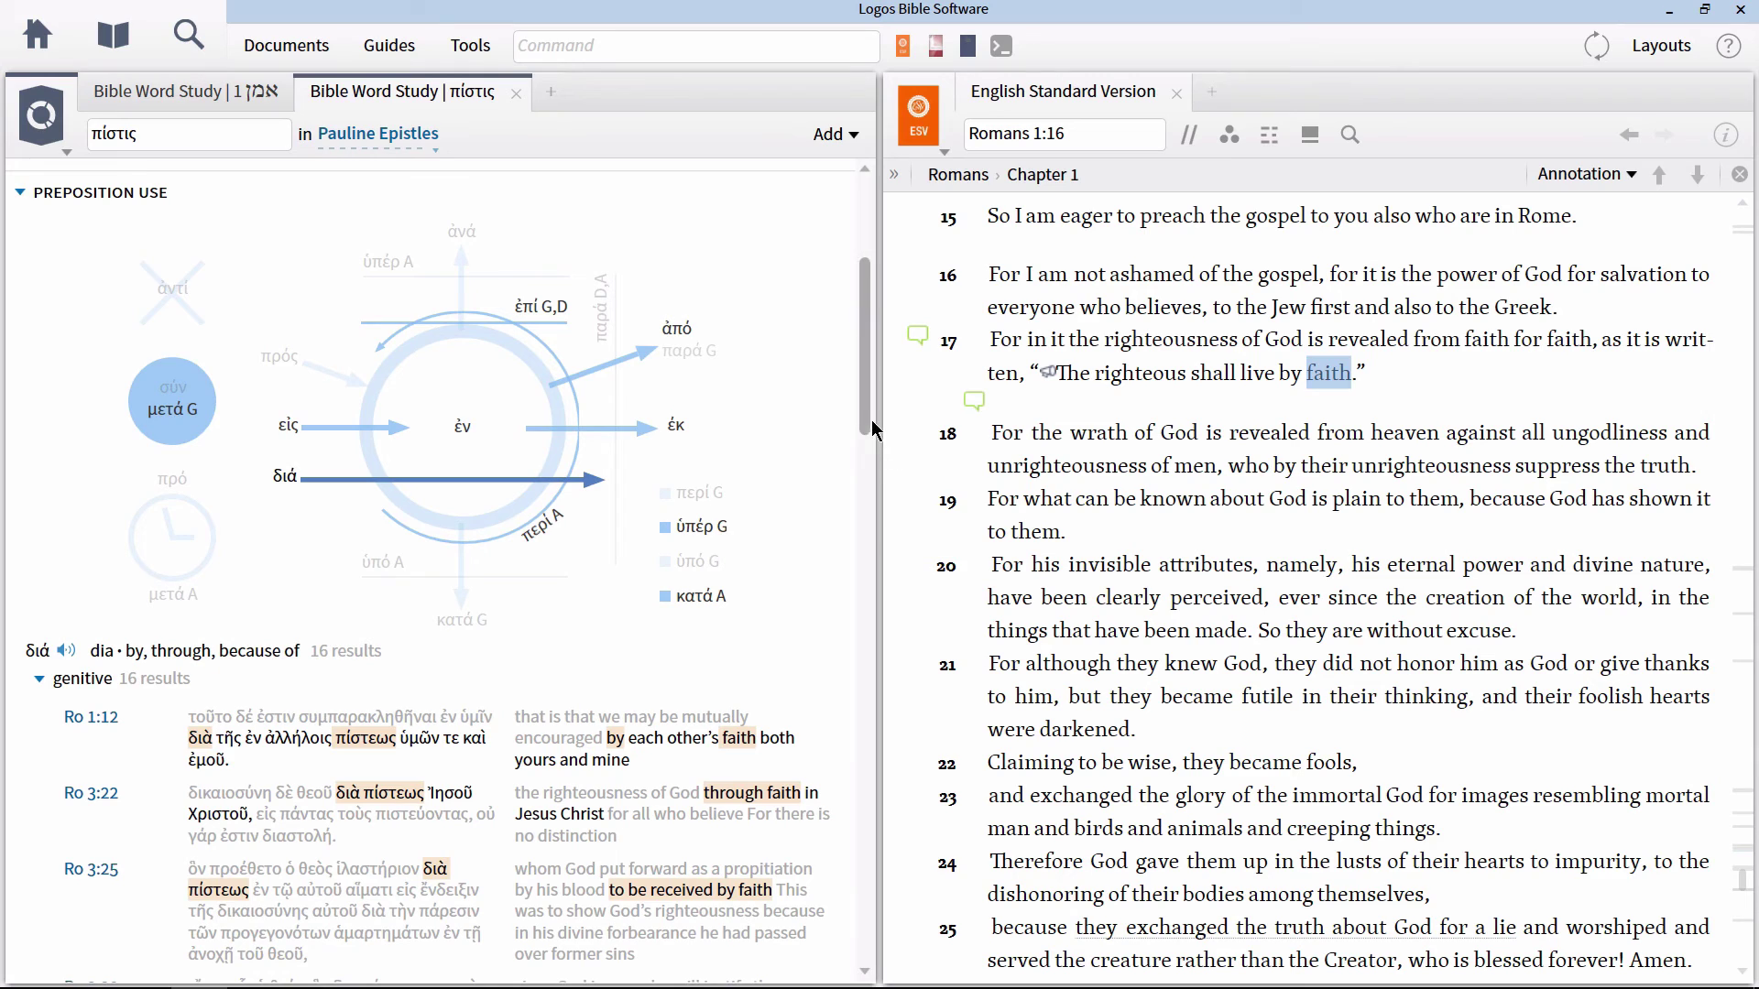
pyautogui.moveTo(864, 426); pyautogui.dragTo(870, 698)
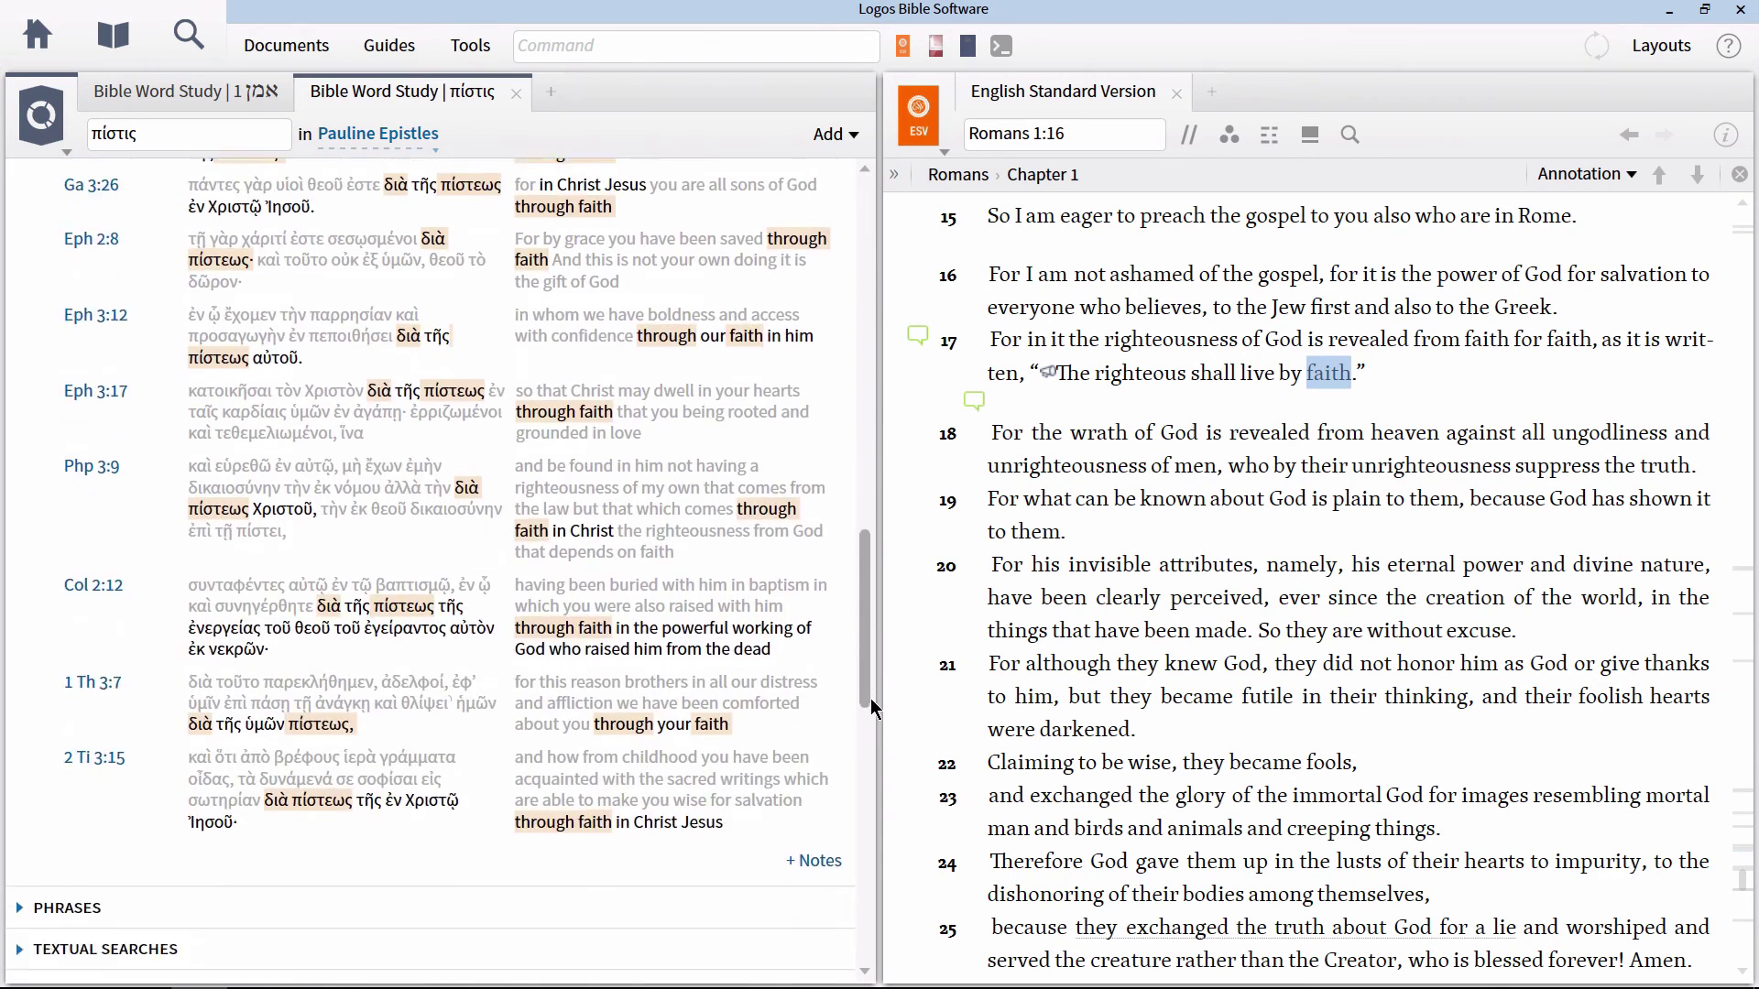